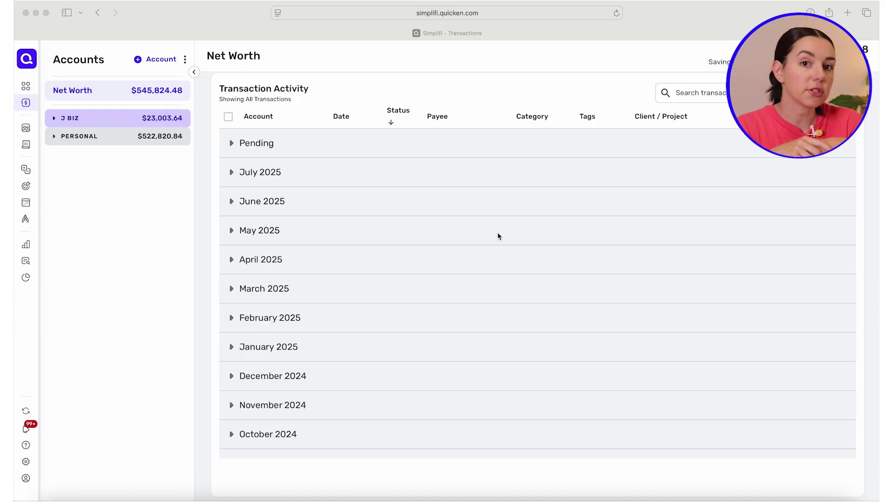
# Expand the July 2025 group in the transaction list to view that month's transactions.
pyautogui.click(87, 204)
pyautogui.moveTo(25, 158)
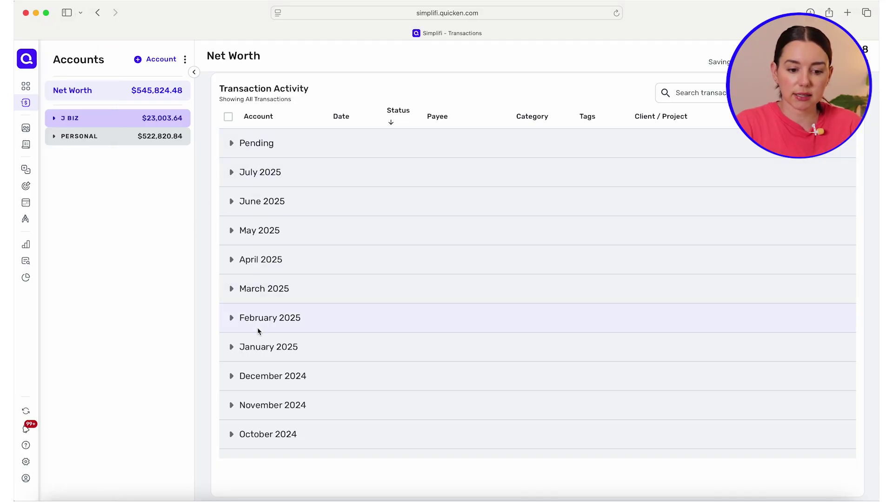
pyautogui.scroll(-5, 260, 344)
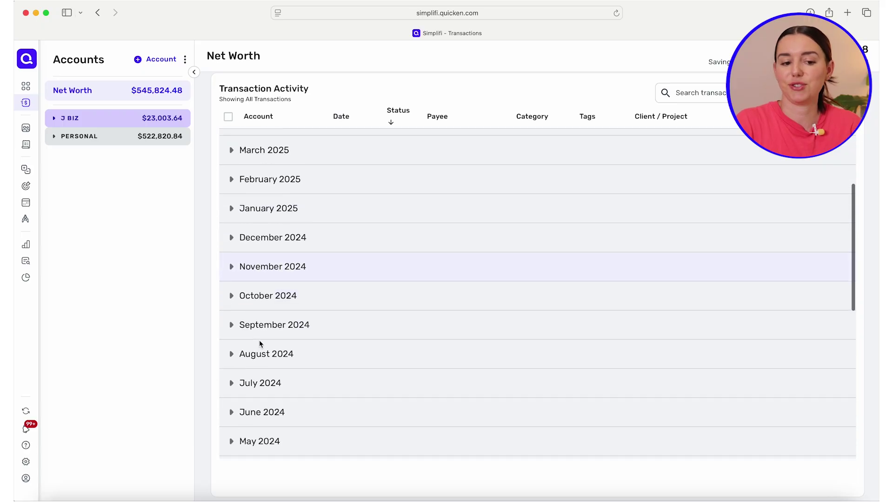
pyautogui.scroll(5, 259, 344)
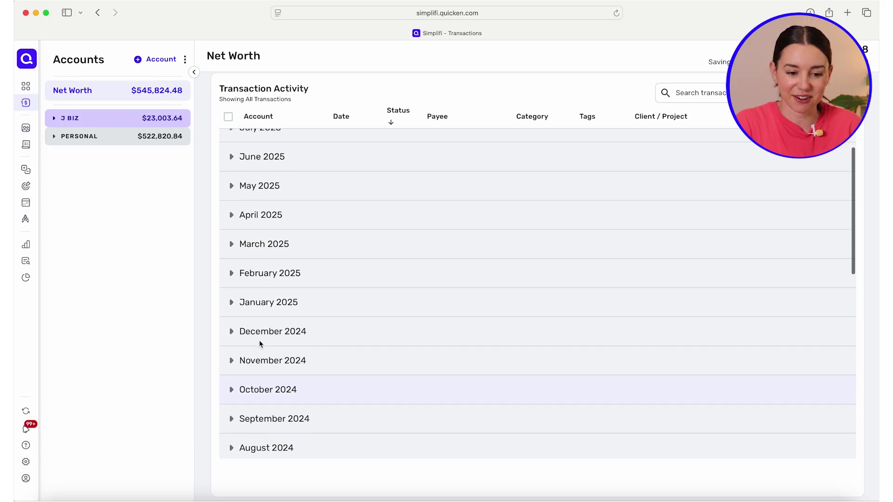
pyautogui.scroll(1, 259, 344)
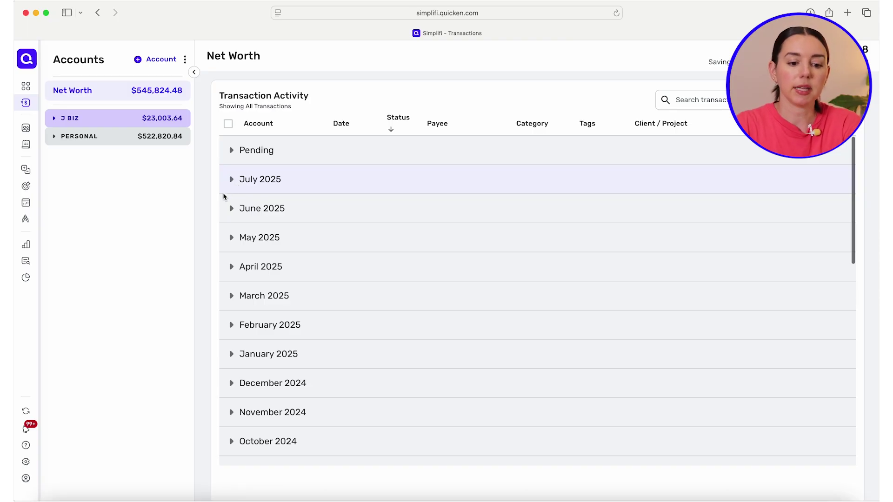
pyautogui.click(233, 179)
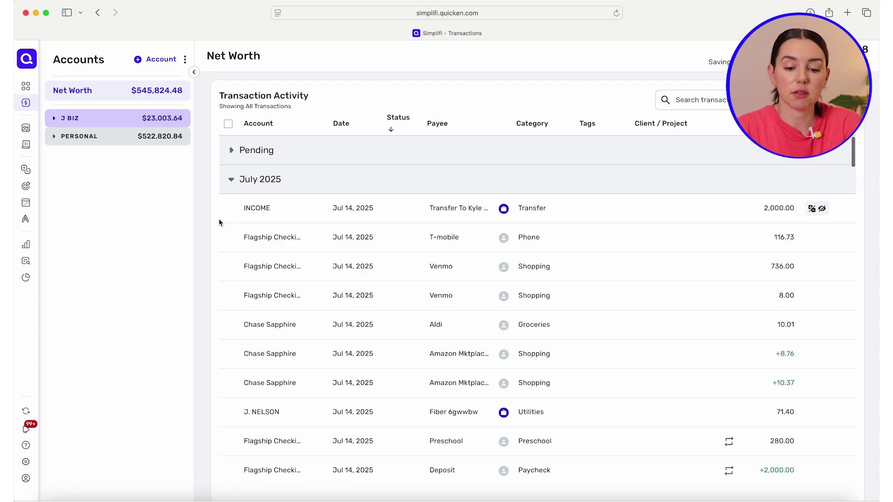
pyautogui.scroll(-1, 228, 250)
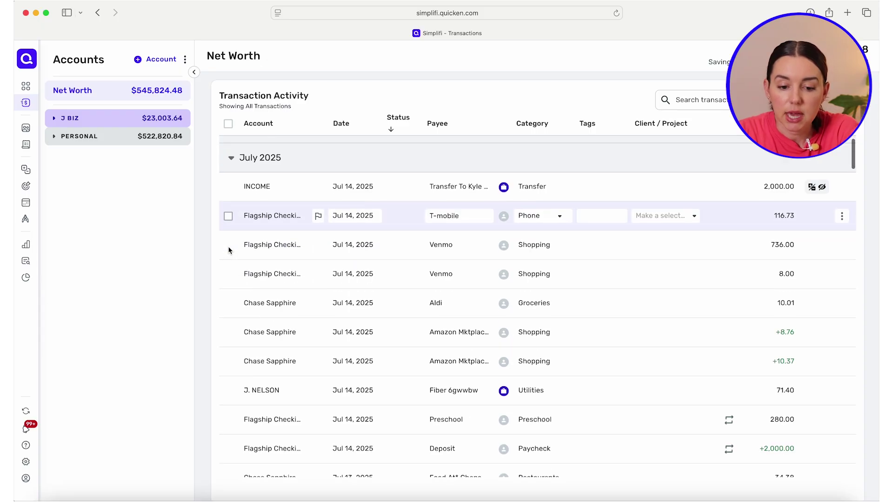
pyautogui.scroll(-1, 228, 250)
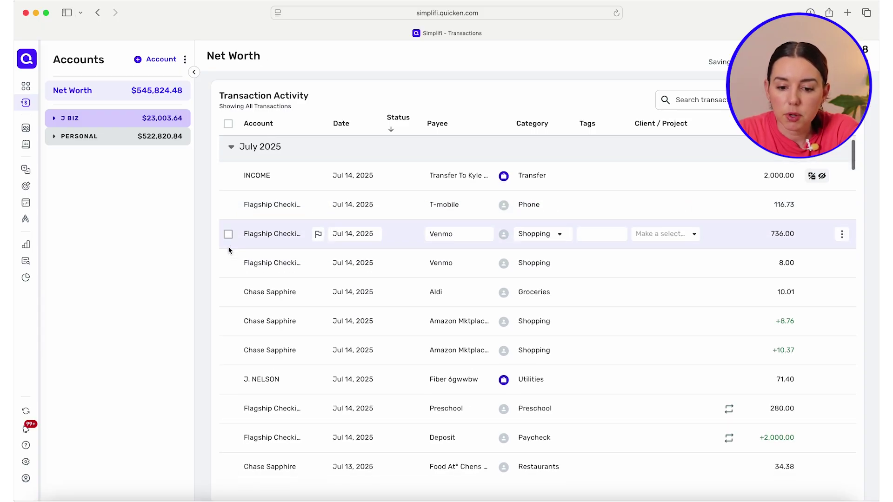
# Open the details of the $736.00 Venmo transaction and choose Babysitter & Daycare under Personal > Kids as its category.
pyautogui.click(399, 236)
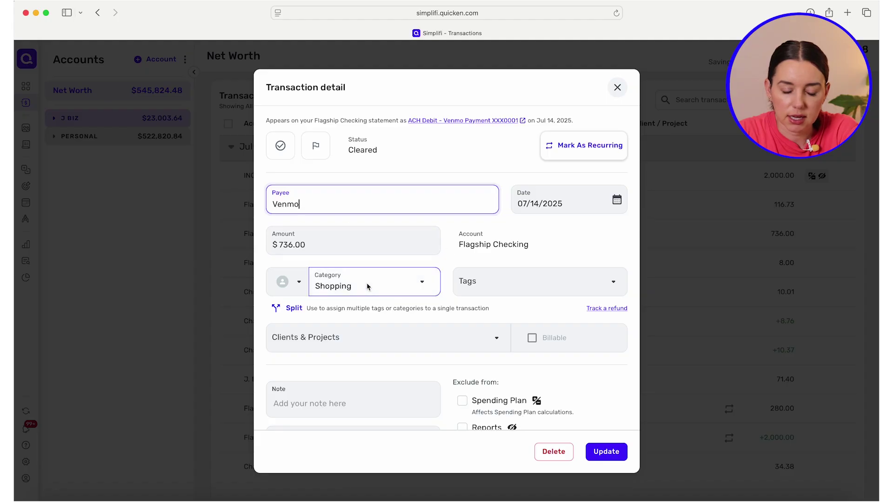
pyautogui.click(426, 285)
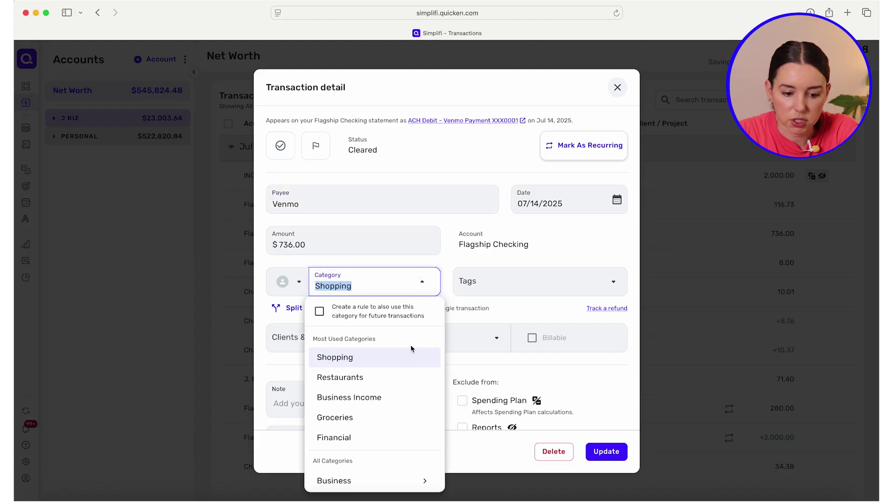
pyautogui.scroll(-2, 403, 375)
pyautogui.moveTo(362, 439)
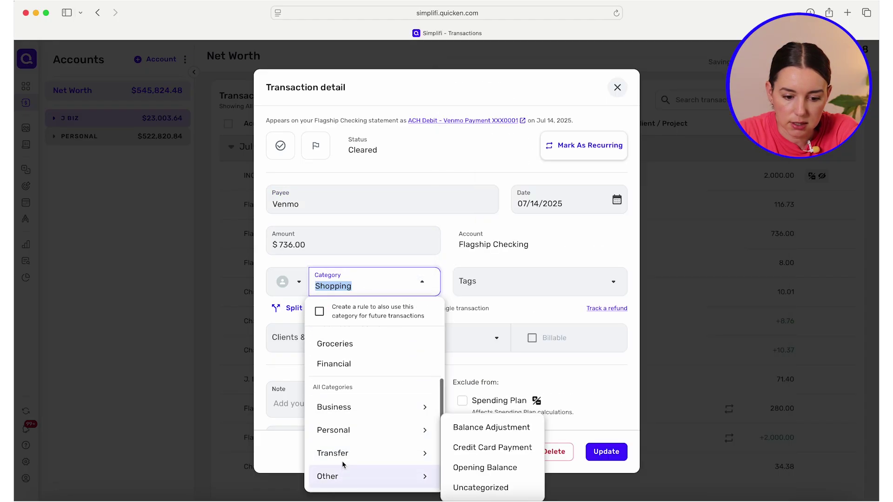
pyautogui.moveTo(461, 461)
pyautogui.moveTo(465, 428)
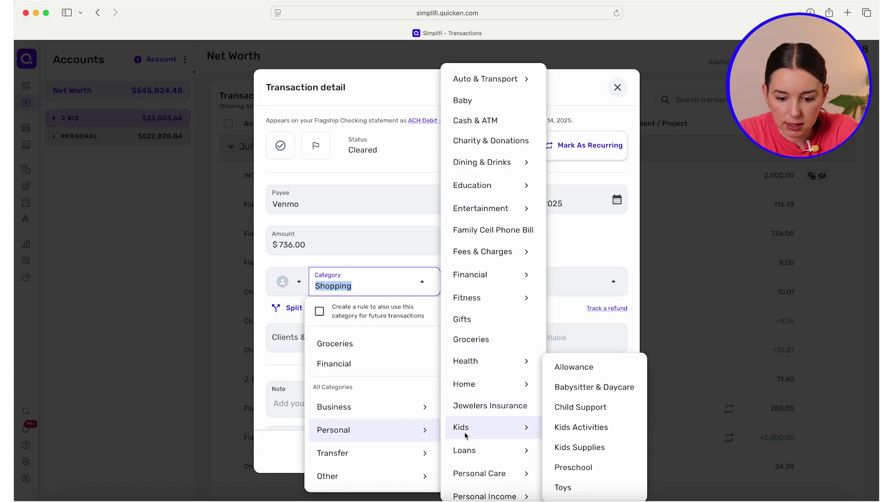
pyautogui.click(581, 384)
# Start a new recurring bill series from the transaction, named Nanny, with the category Babysitter & Daycare.
pyautogui.click(572, 146)
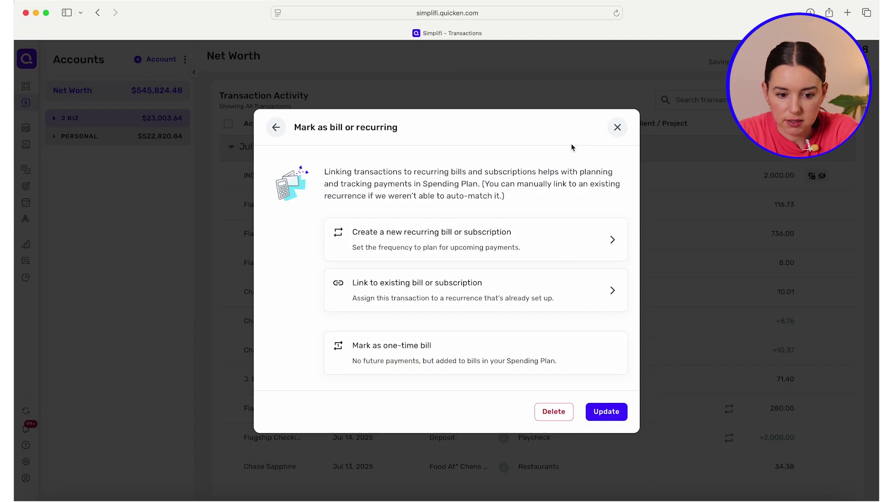
pyautogui.click(455, 245)
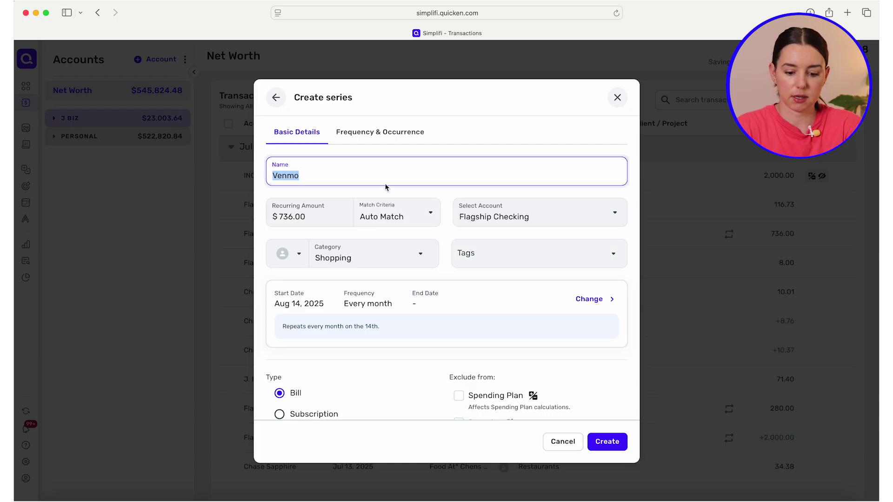
pyautogui.write('Nanny')
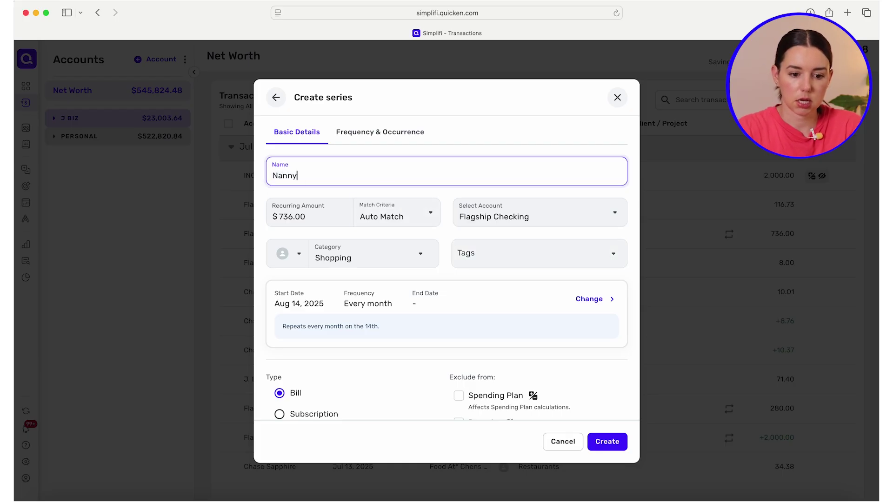
pyautogui.click(381, 253)
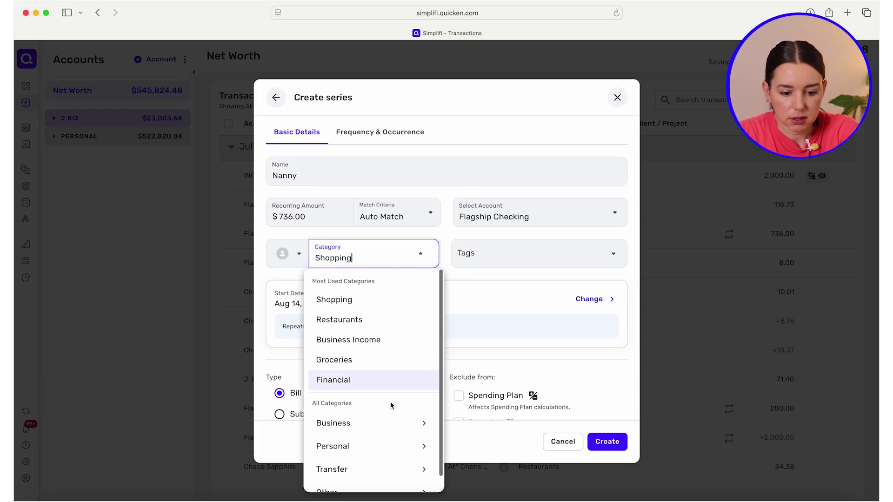
pyautogui.moveTo(370, 446)
pyautogui.moveTo(511, 427)
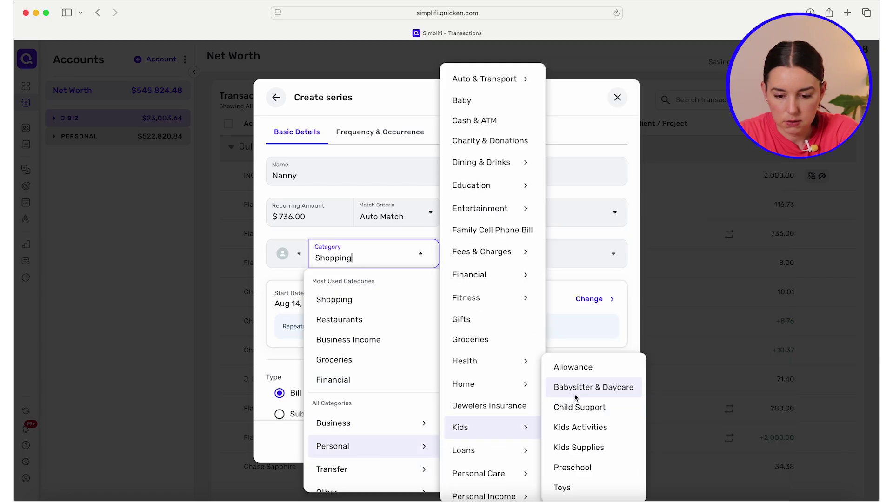
pyautogui.click(576, 394)
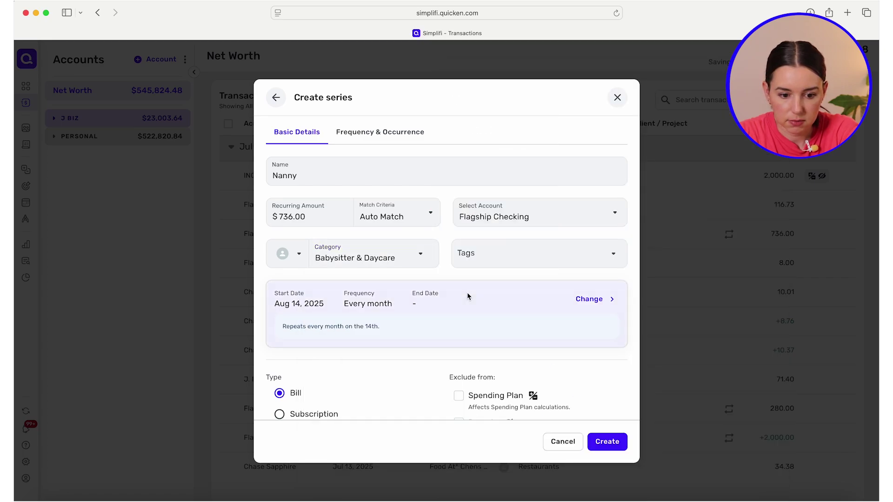
# Set the recurring series' frequency to every week with a start date of 07/18/2025.
pyautogui.click(589, 300)
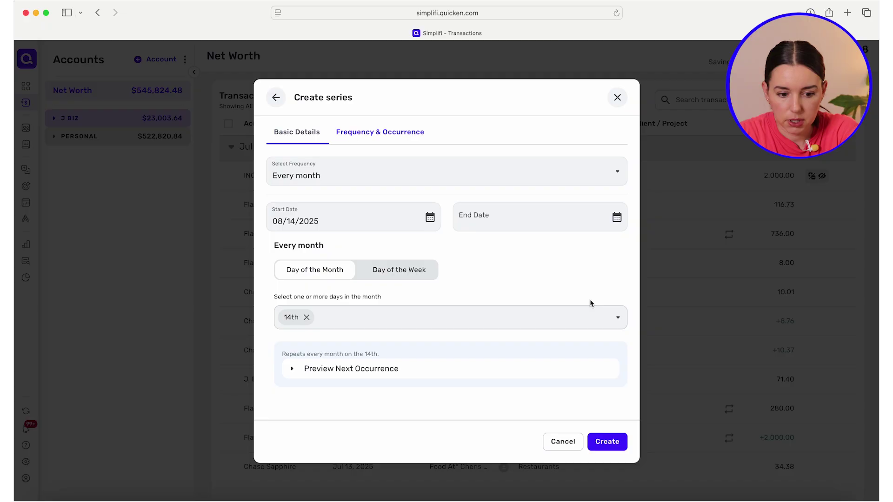
pyautogui.click(361, 175)
pyautogui.click(333, 215)
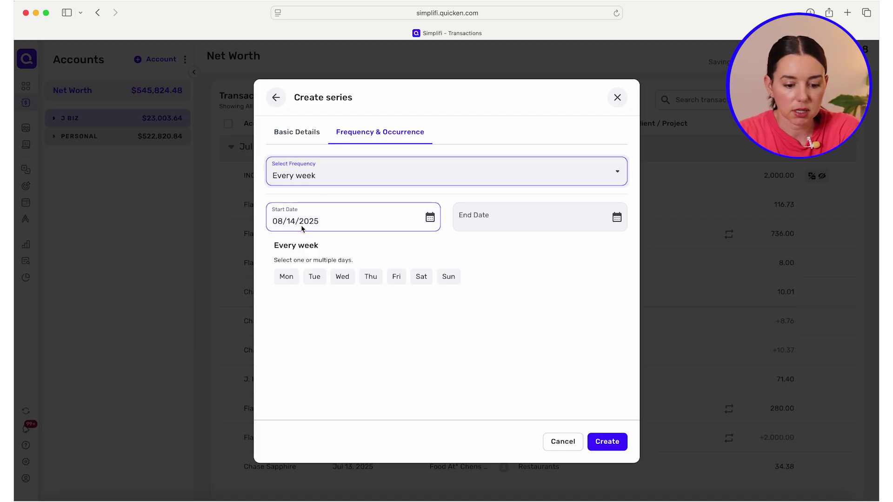
pyautogui.click(361, 218)
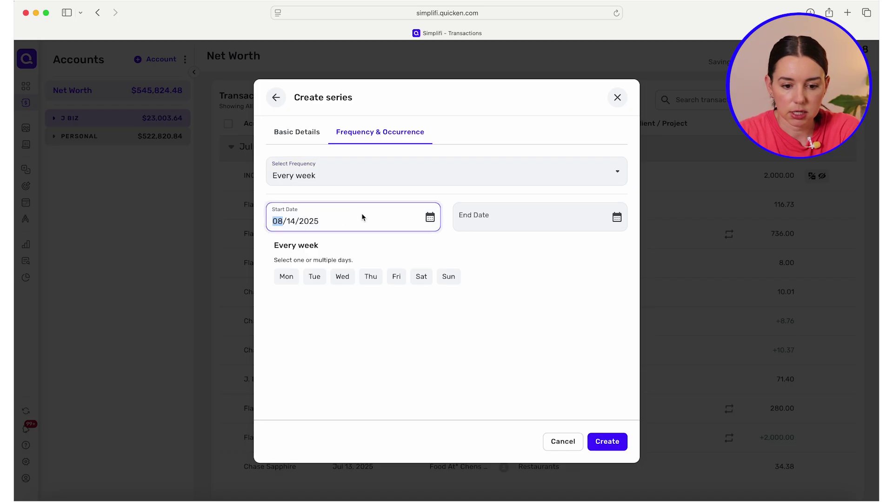
pyautogui.click(429, 217)
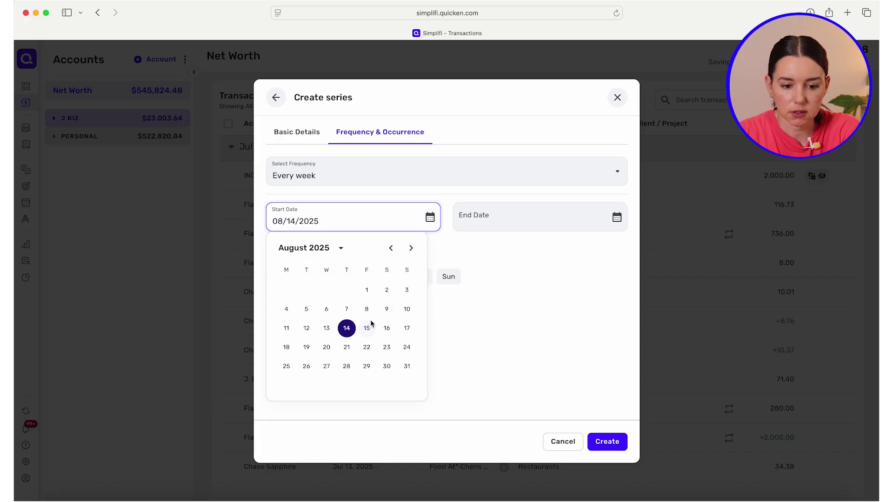
pyautogui.click(391, 248)
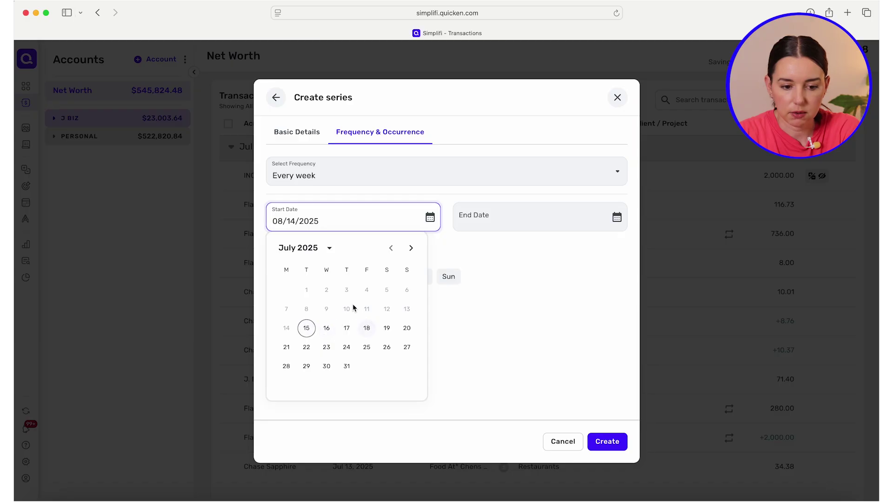
pyautogui.click(369, 331)
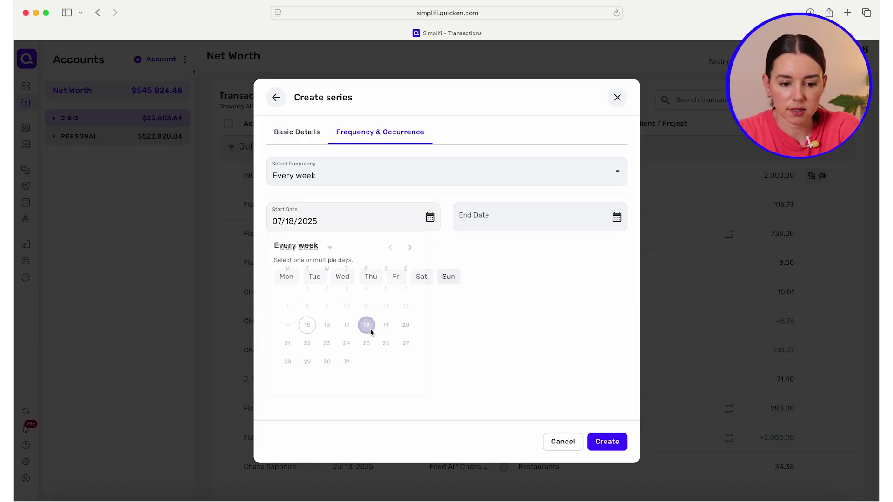
# Set the weekly series to repeat on Friday, create it and close its summary.
pyautogui.click(604, 441)
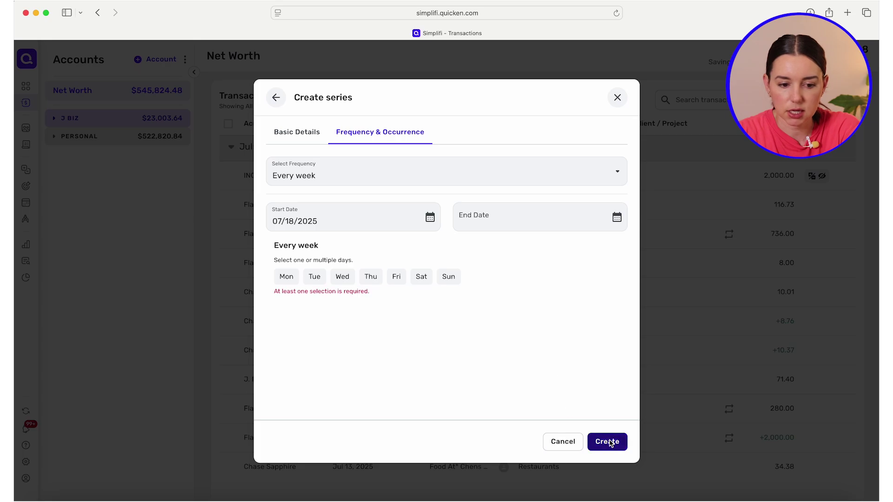
pyautogui.click(396, 276)
pyautogui.click(520, 324)
pyautogui.scroll(-5, 520, 324)
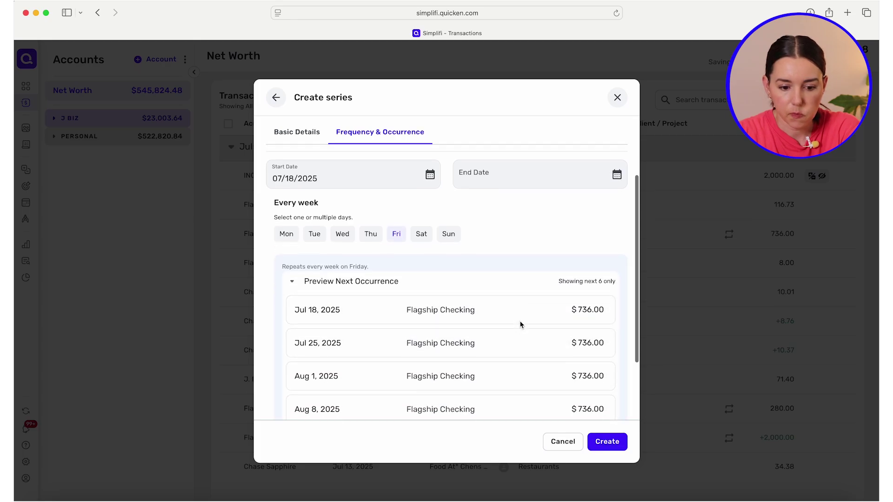
pyautogui.click(609, 445)
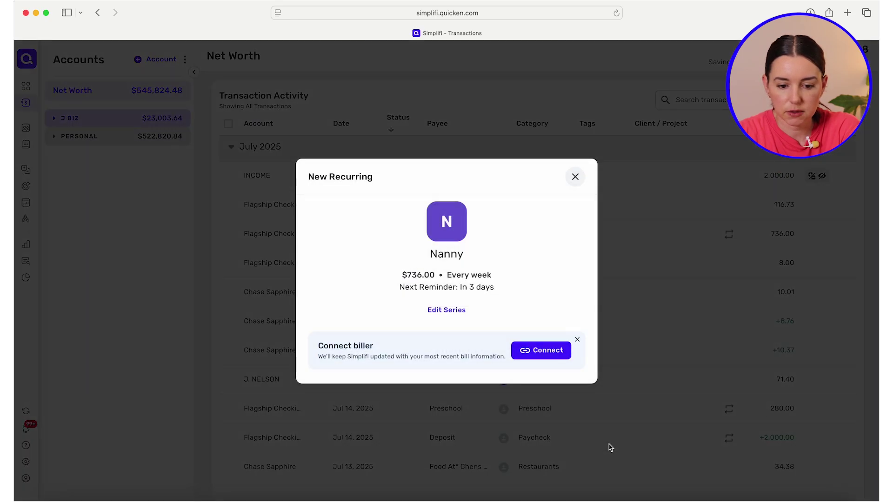
pyautogui.click(575, 177)
pyautogui.click(564, 250)
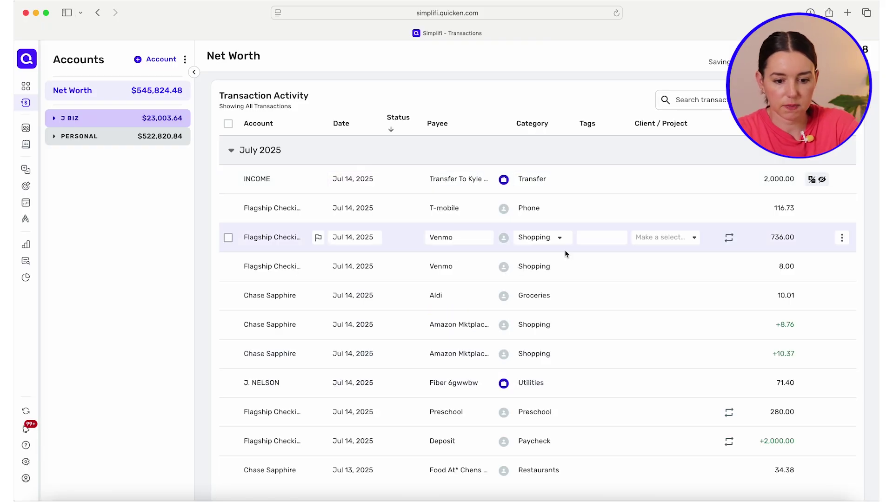
# Reload the transactions and categorize the 736.00 Venmo payment as Babysitter & Daycare and the 8.00 Venmo payment as Entertainment.
pyautogui.press('cmd+r')
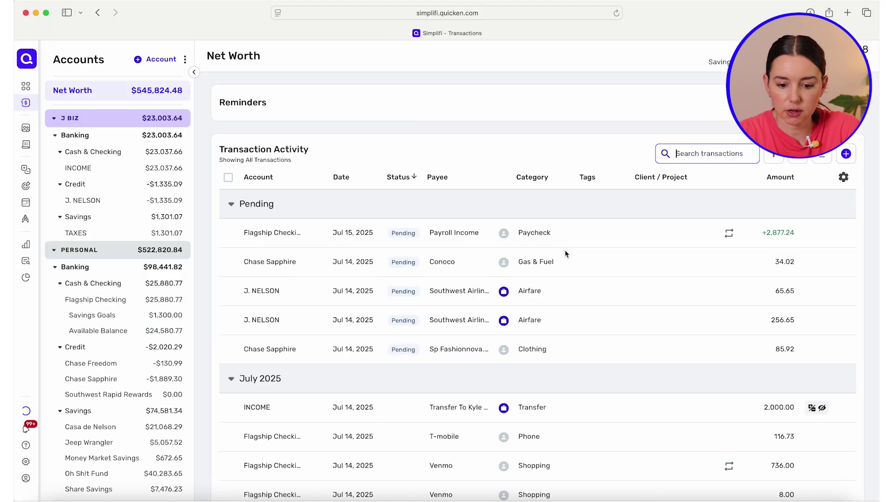
pyautogui.click(564, 253)
pyautogui.scroll(-1, 558, 279)
pyautogui.click(560, 297)
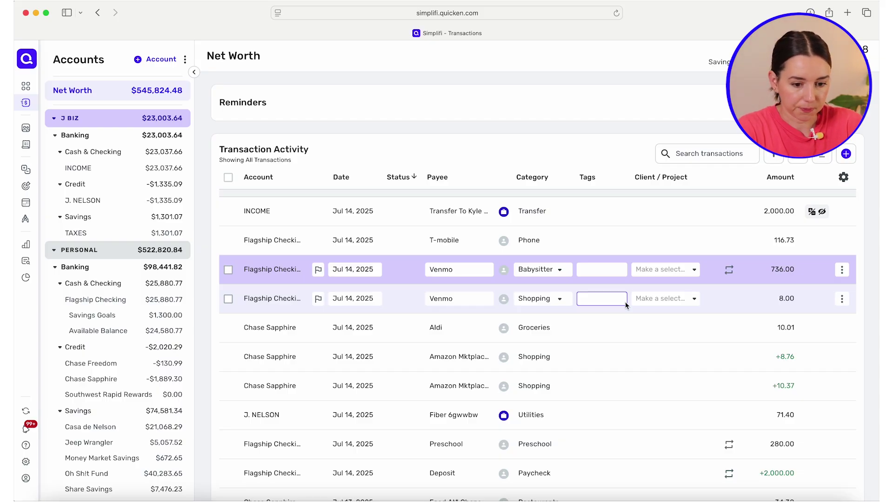
pyautogui.scroll(-2, 390, 328)
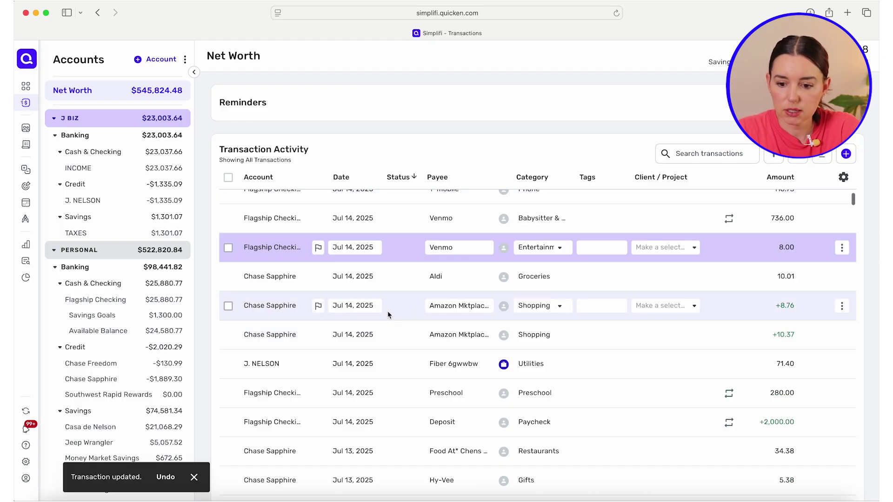
# Categorize the July 13 Wal-mart transaction of 17.53 as Gifts.
pyautogui.scroll(-1, 389, 316)
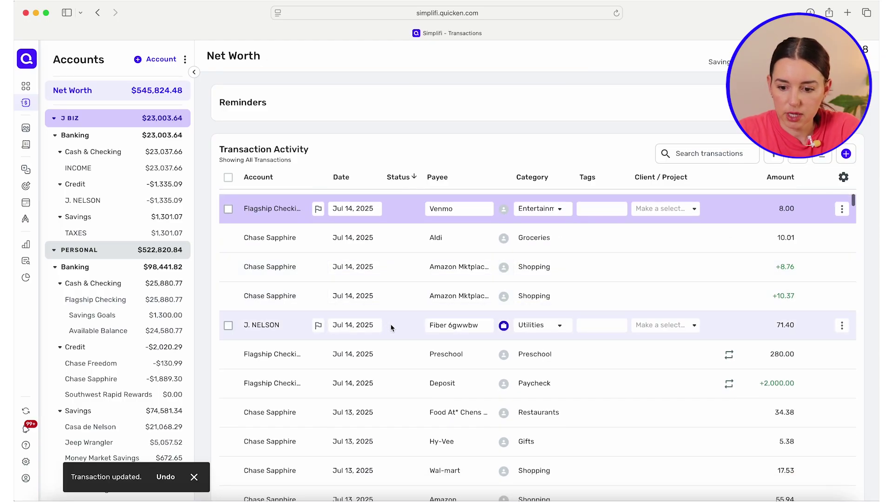
pyautogui.scroll(-1, 391, 327)
pyautogui.scroll(-1, 391, 327)
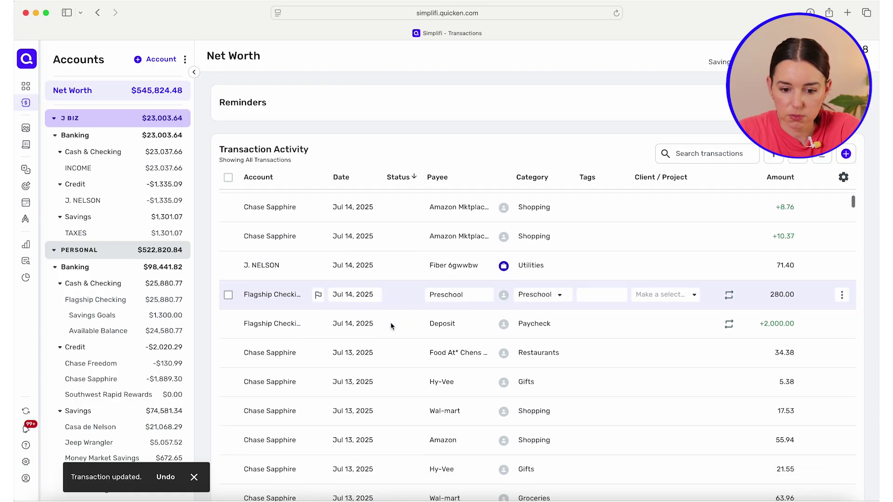
pyautogui.scroll(-1, 390, 329)
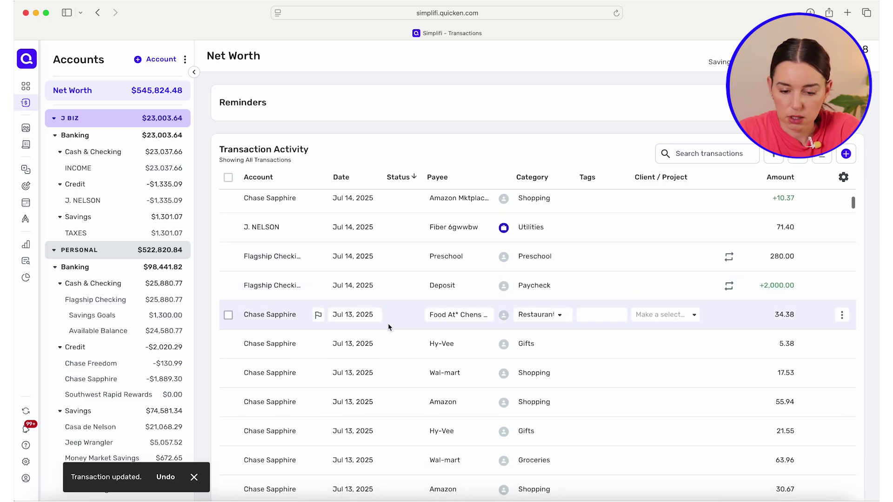
pyautogui.scroll(-1, 388, 323)
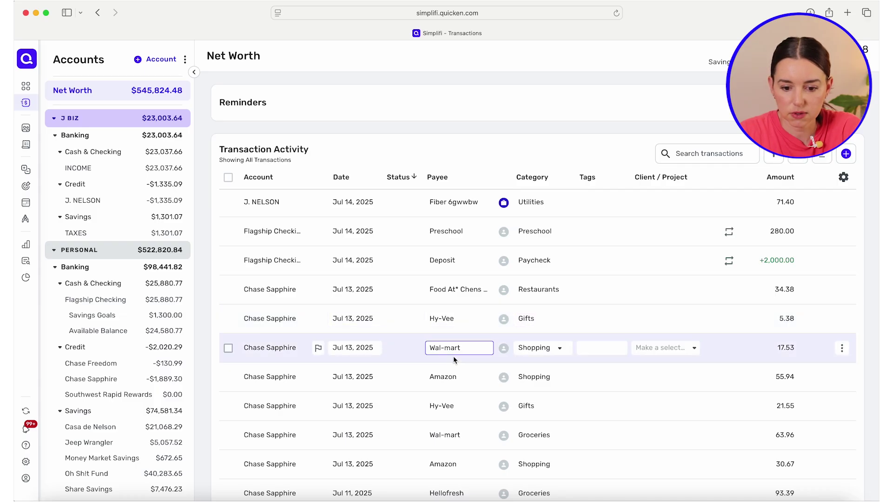
pyautogui.scroll(-2, 564, 347)
pyautogui.click(565, 297)
pyautogui.click(549, 300)
pyautogui.doubleClick(549, 300)
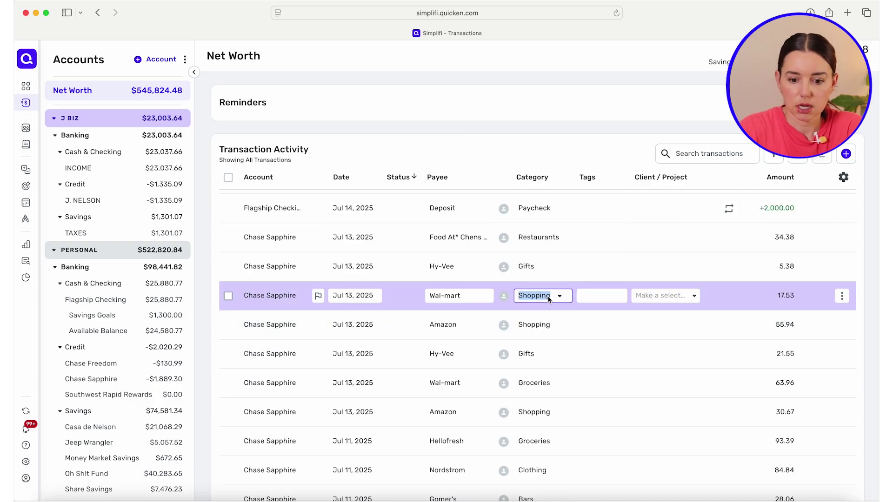
pyautogui.write('gift')
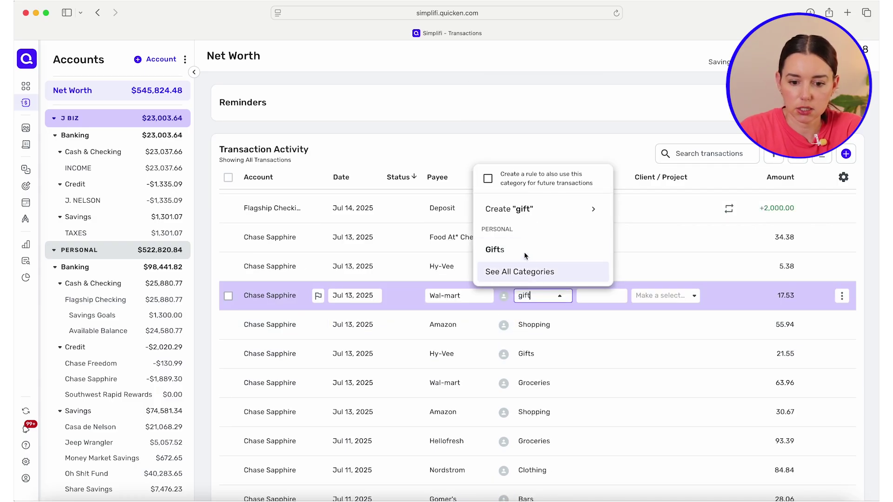
pyautogui.click(530, 250)
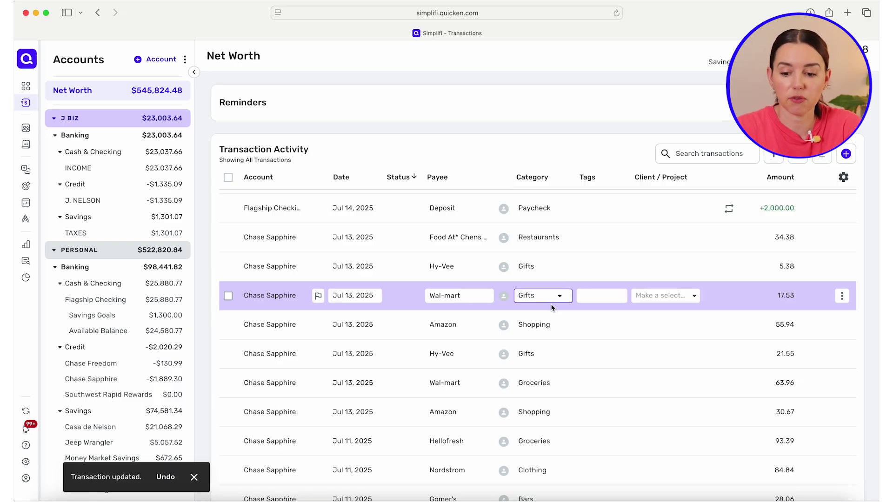
# Categorize the July 13 Hy-Vee transaction of 21.55 as Groceries.
pyautogui.scroll(-1, 552, 307)
pyautogui.click(539, 315)
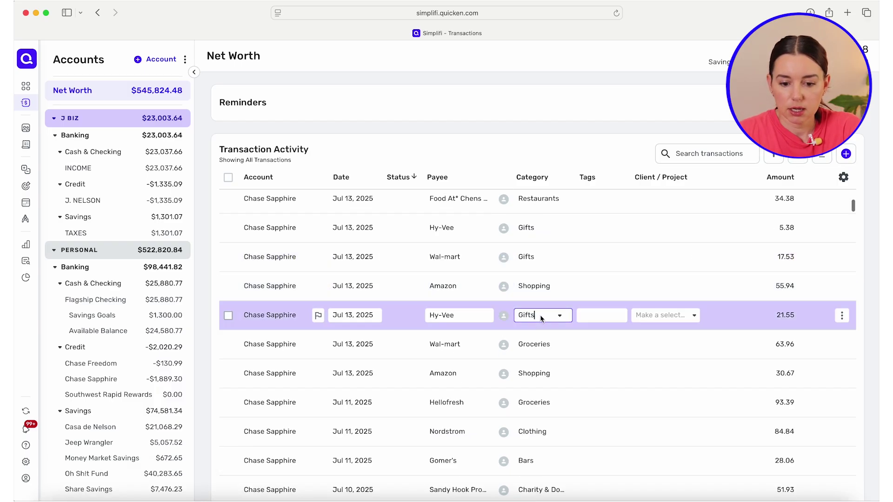
pyautogui.write('grocer')
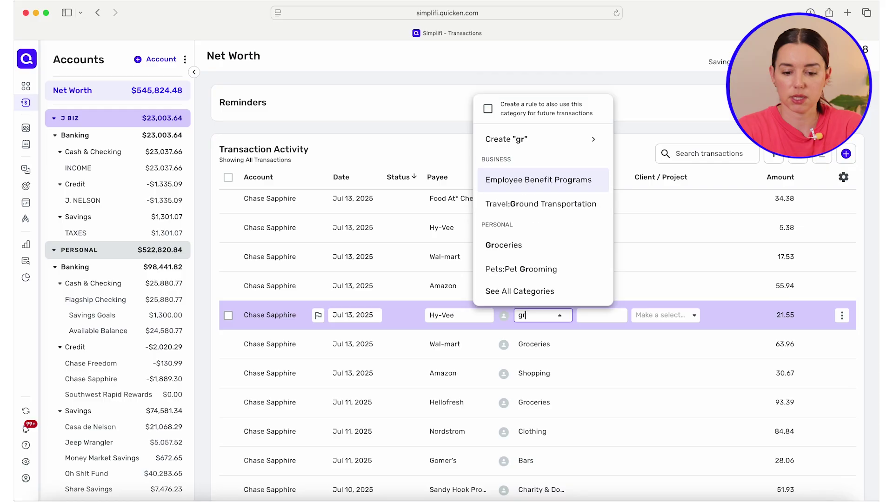
pyautogui.click(513, 267)
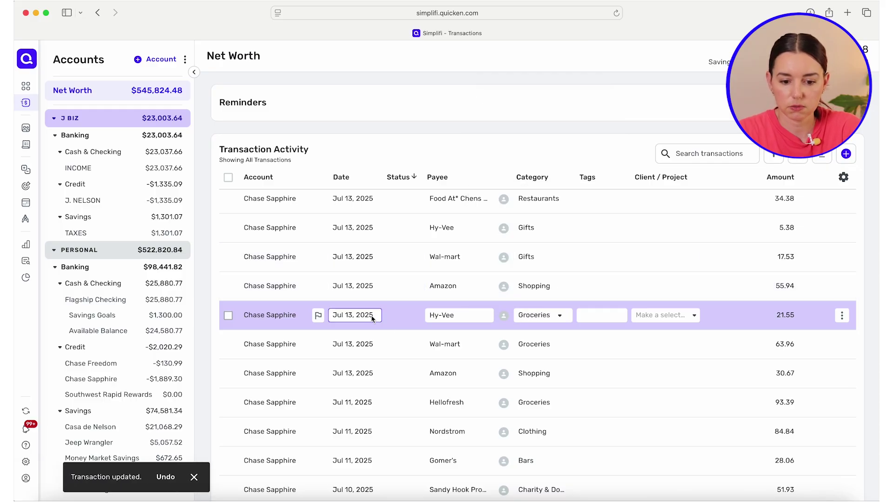
# Categorize the July 11 Nordstrom transaction of 84.84 under the account owner's own clothing subcategory of personal Shopping.
pyautogui.scroll(-4, 389, 343)
pyautogui.click(535, 320)
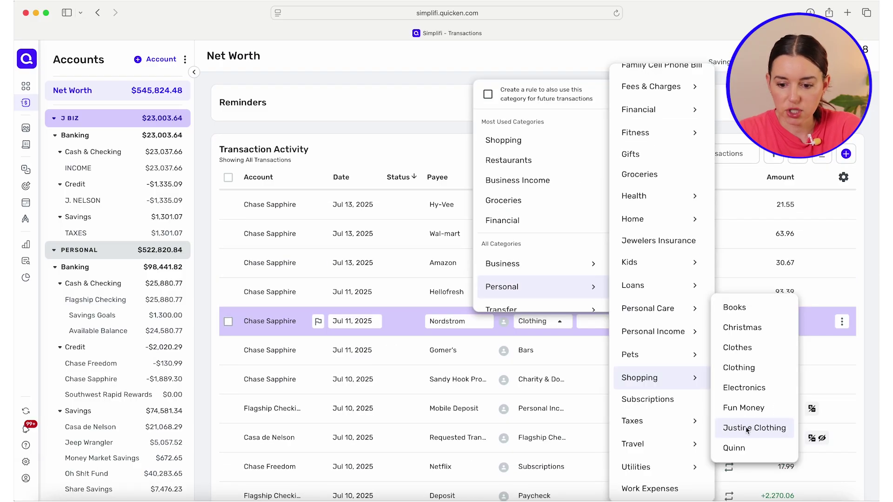
pyautogui.click(749, 428)
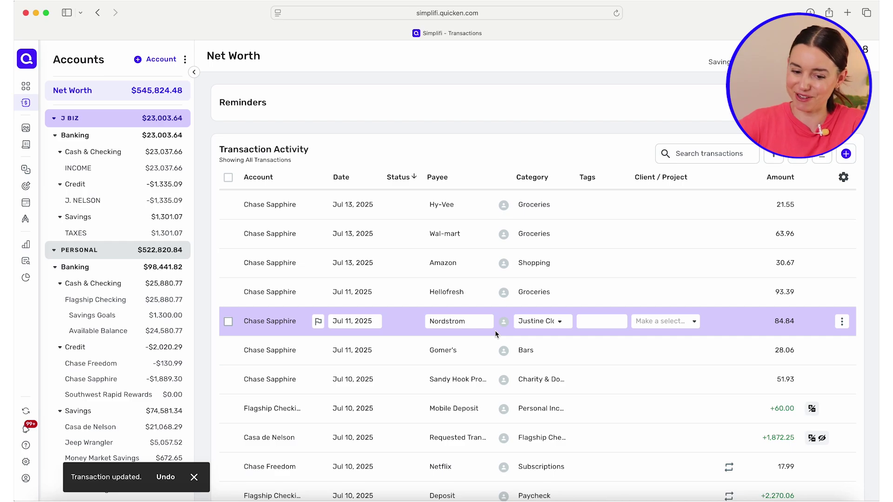
# Categorize the July 11 Gomer's transaction of 28.06 as Groceries.
pyautogui.scroll(-2, 494, 330)
pyautogui.click(529, 314)
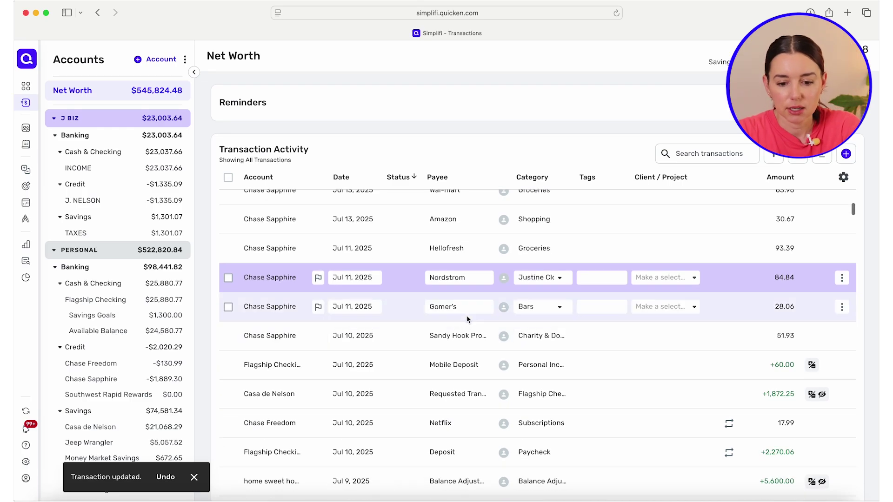
pyautogui.click(560, 307)
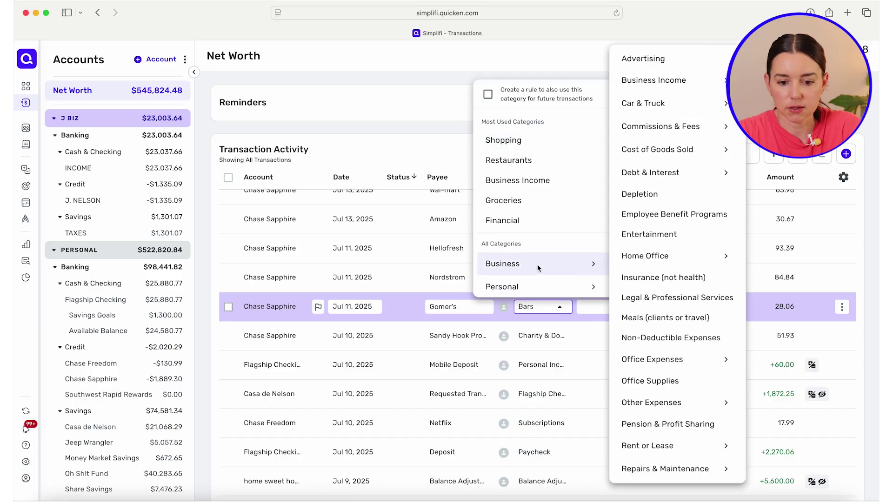
pyautogui.click(535, 286)
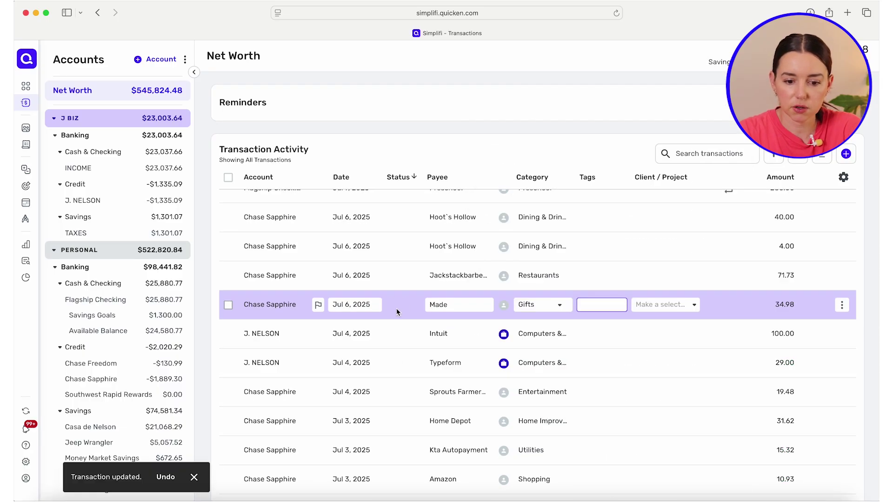
pyautogui.scroll(-1, 396, 308)
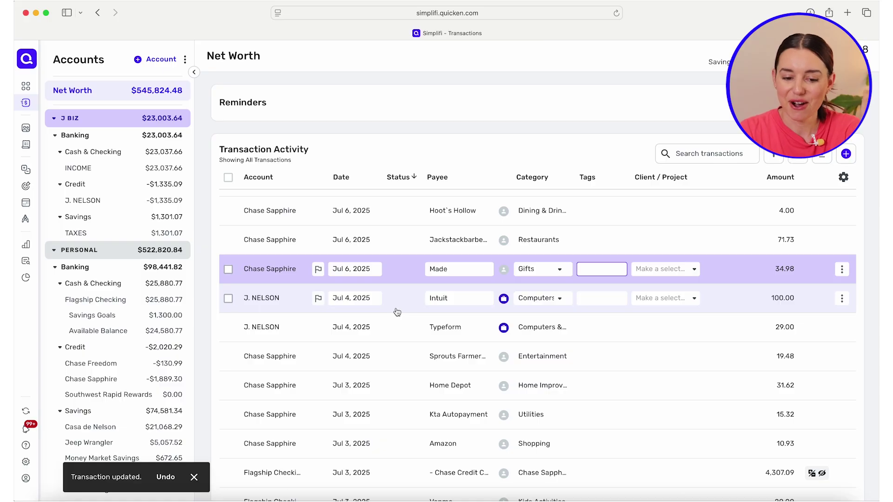
pyautogui.scroll(-1, 400, 298)
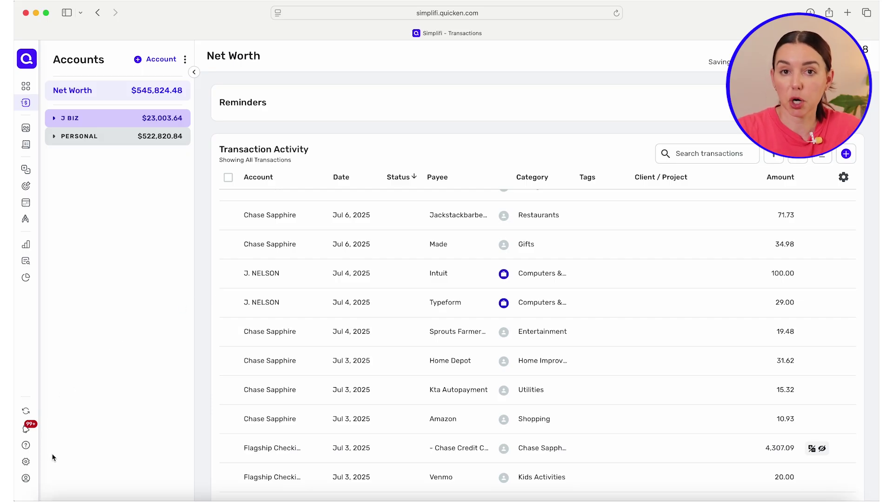
# View the member invitation form for the financial space in the Spaces & sharing settings and close it without inviting anyone.
pyautogui.click(25, 462)
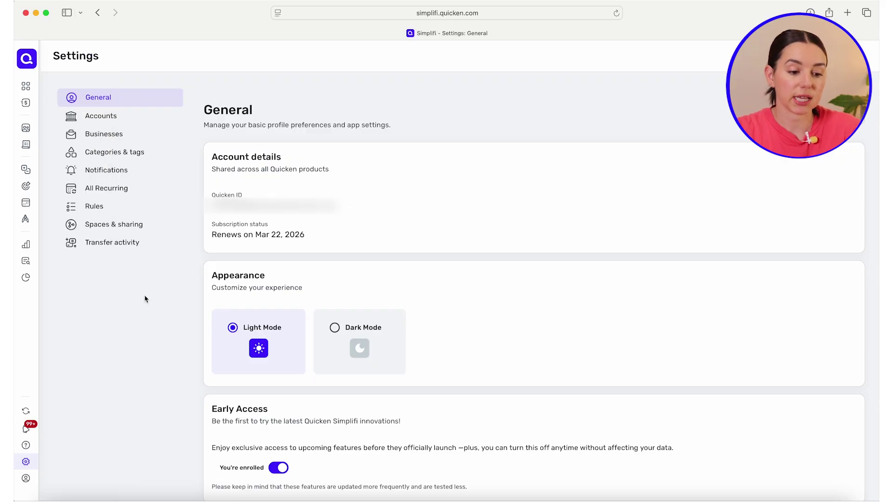
pyautogui.click(115, 225)
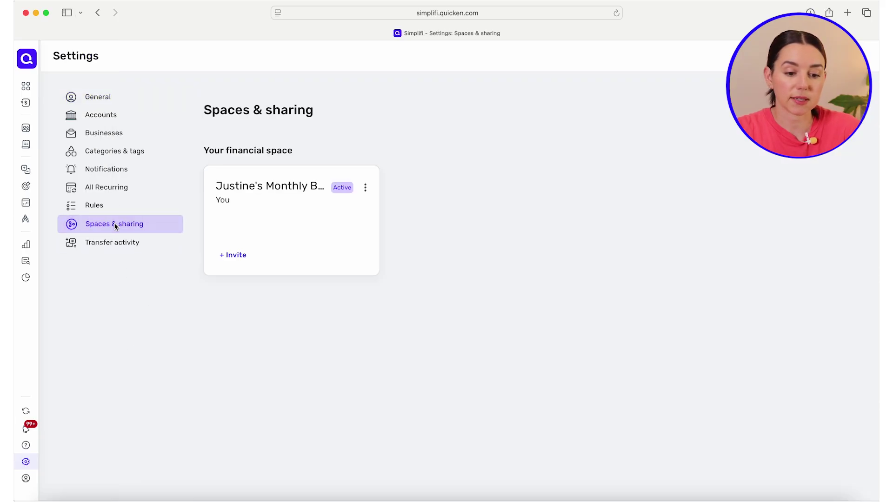
pyautogui.click(366, 189)
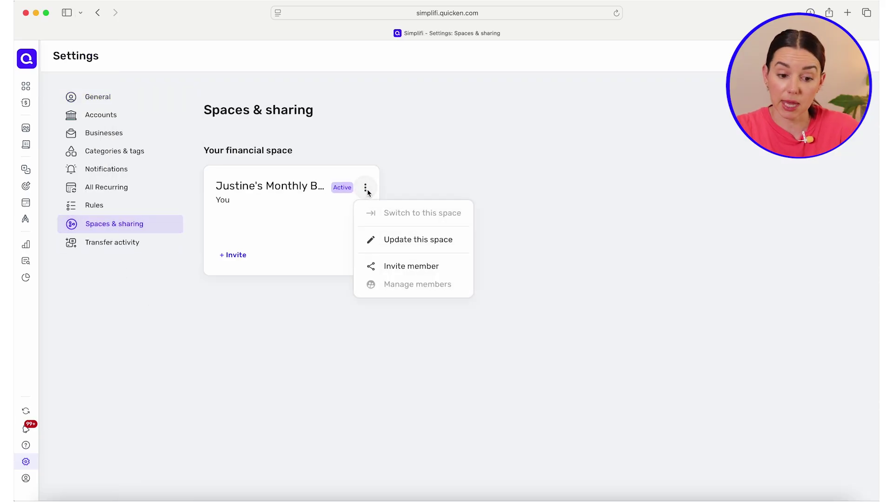
pyautogui.click(390, 265)
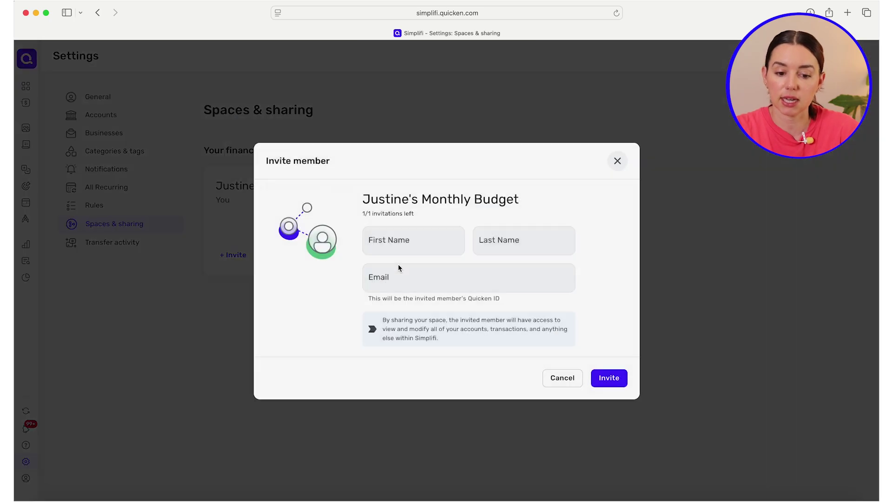
pyautogui.click(617, 161)
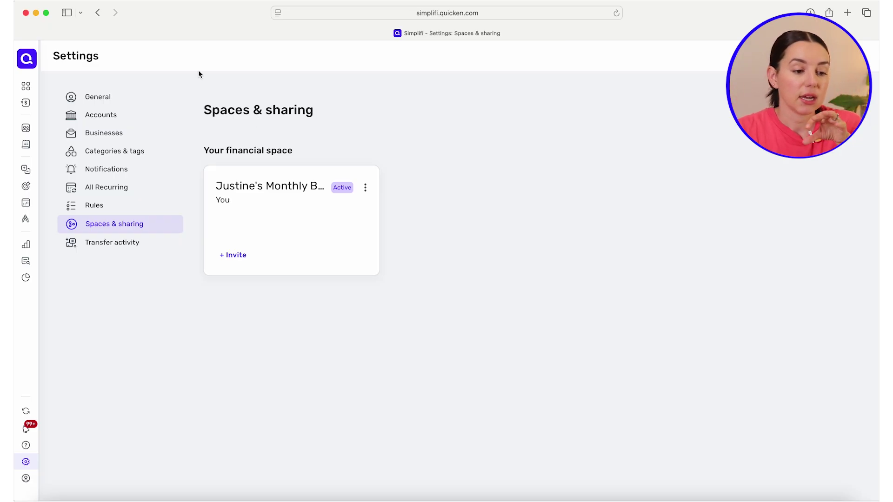
# Return to the transactions and collapse the J BIZ and PERSONAL account groups.
pyautogui.click(26, 102)
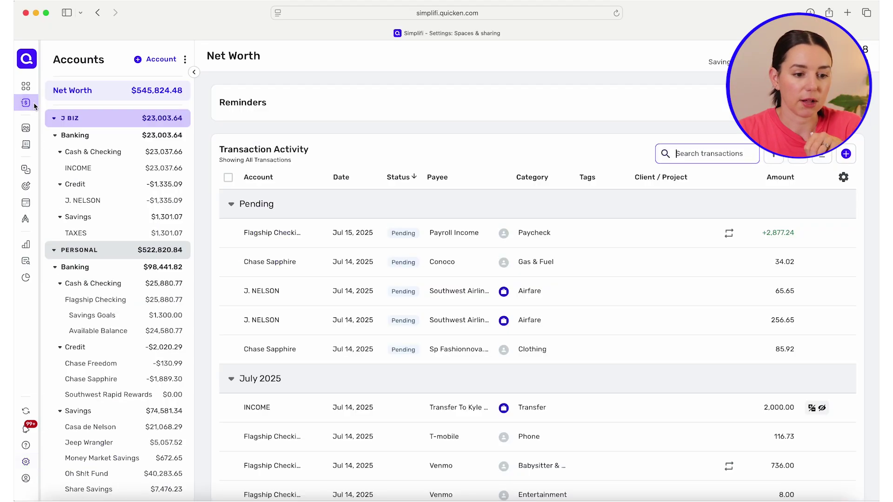
pyautogui.click(54, 118)
pyautogui.click(54, 136)
# Categorize the July 3 Kta Autopayment transaction of 15.32 as Transportation under personal Travel.
pyautogui.scroll(-15, 339, 328)
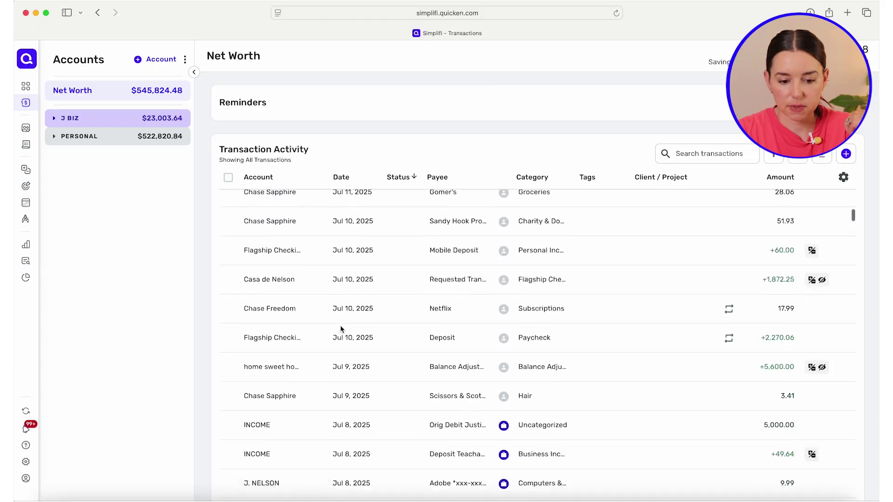
pyautogui.scroll(-5, 339, 328)
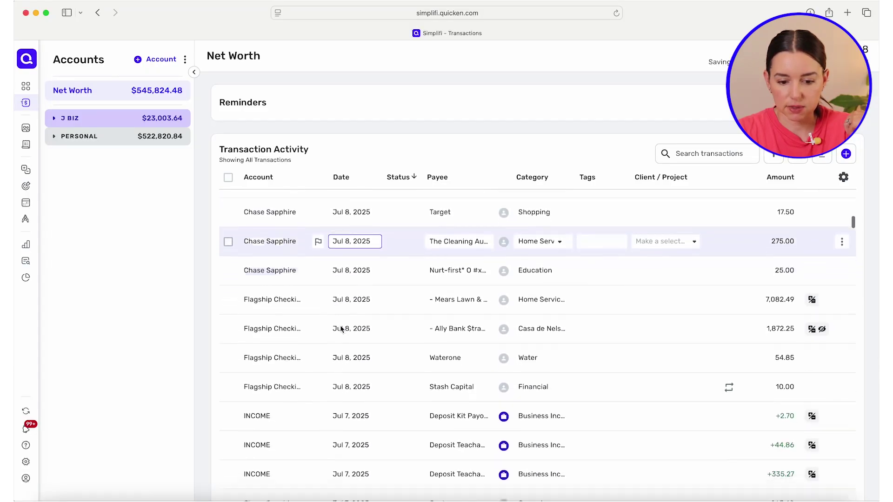
pyautogui.scroll(-6, 341, 329)
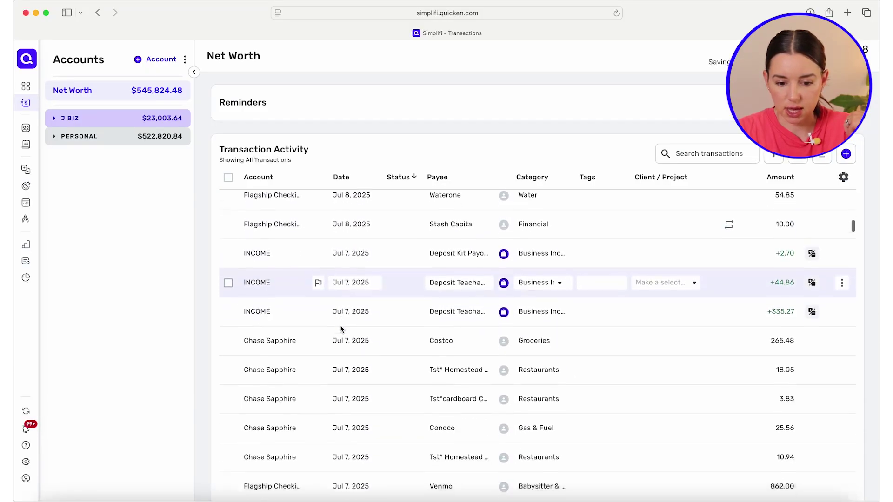
pyautogui.scroll(-6, 340, 329)
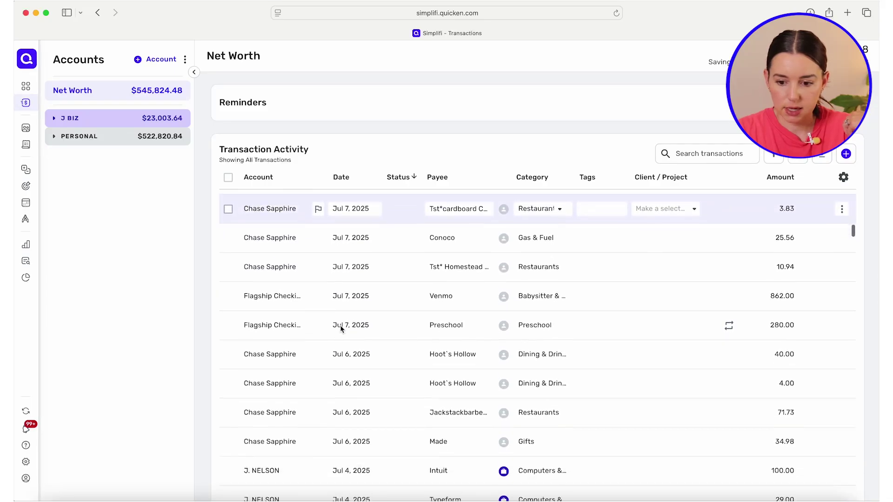
pyautogui.scroll(-1, 341, 329)
pyautogui.scroll(-7, 372, 381)
pyautogui.click(542, 329)
pyautogui.moveTo(658, 421)
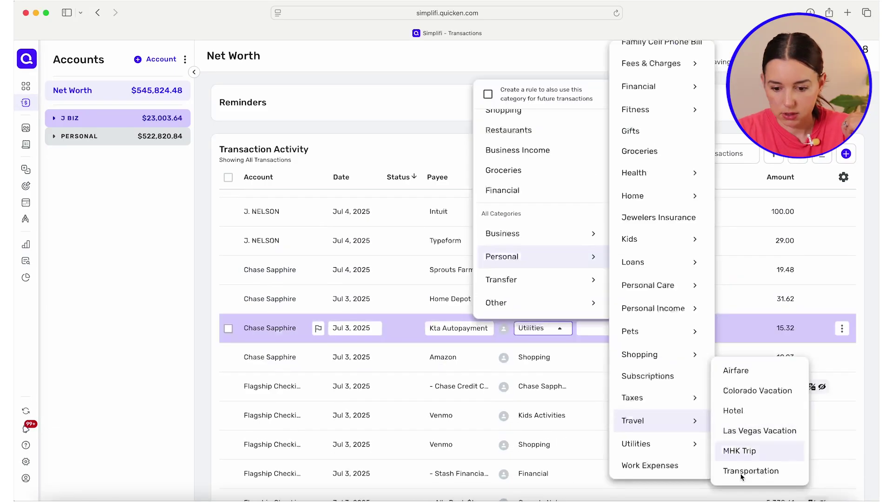
pyautogui.click(743, 472)
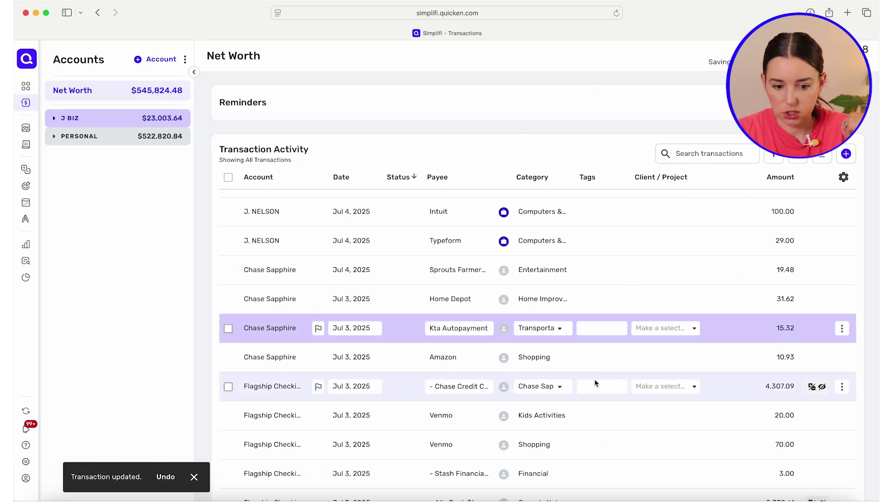
# Open the details of the July 3 Chase credit card payment of 4,307.09 and choose the transfer category Chase Sapphire.
pyautogui.scroll(-1, 408, 332)
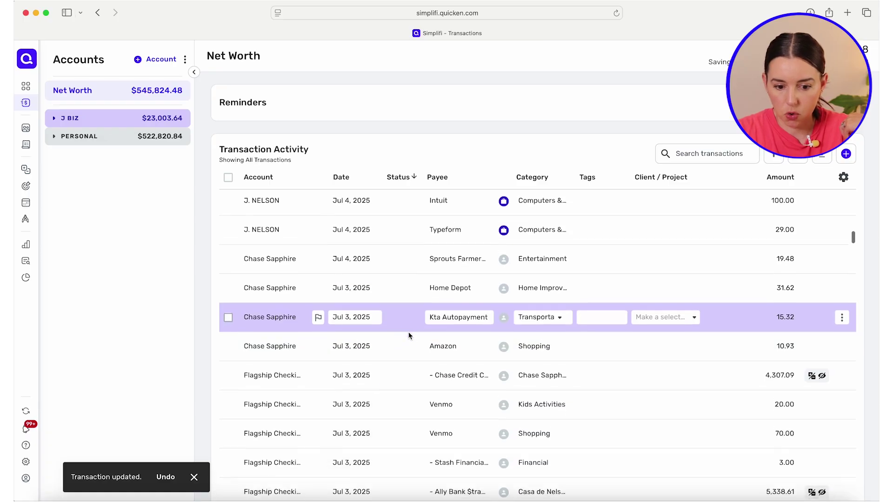
pyautogui.scroll(-1, 406, 343)
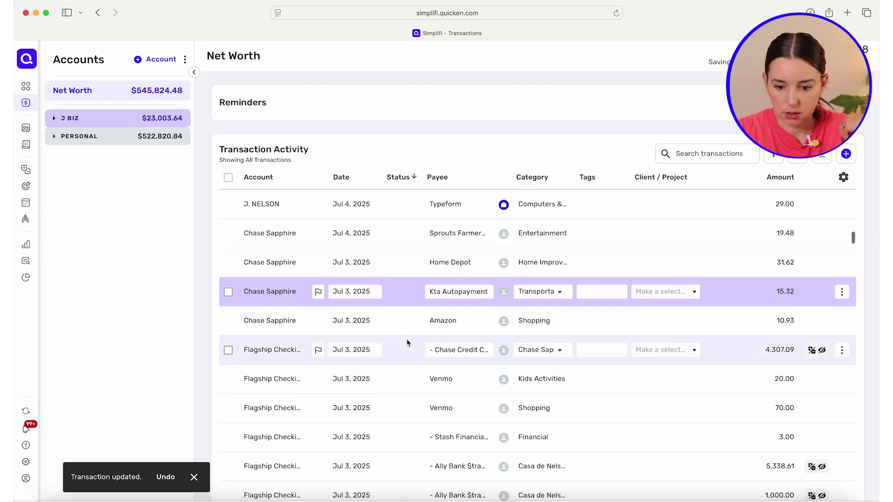
pyautogui.click(401, 352)
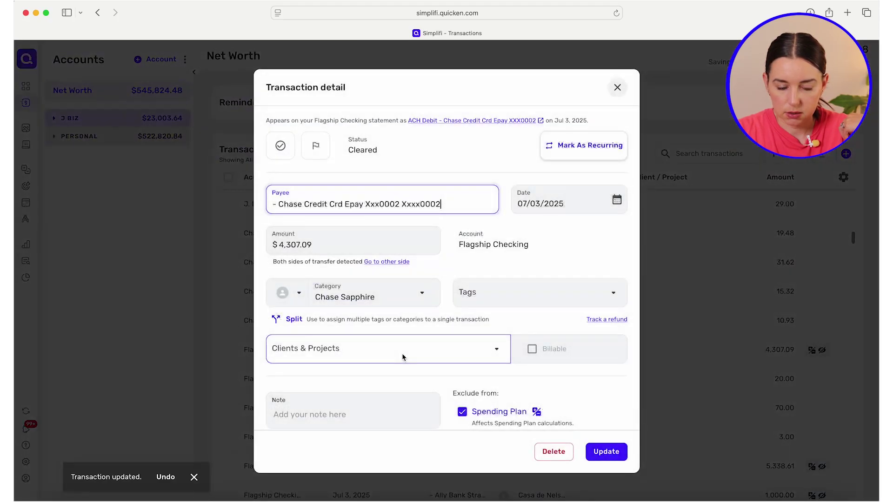
pyautogui.click(428, 296)
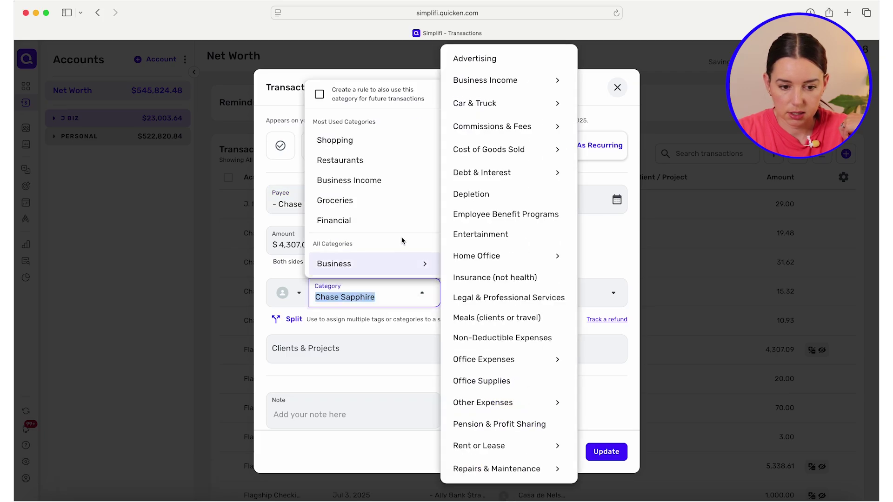
pyautogui.scroll(-3, 398, 241)
pyautogui.moveTo(389, 242)
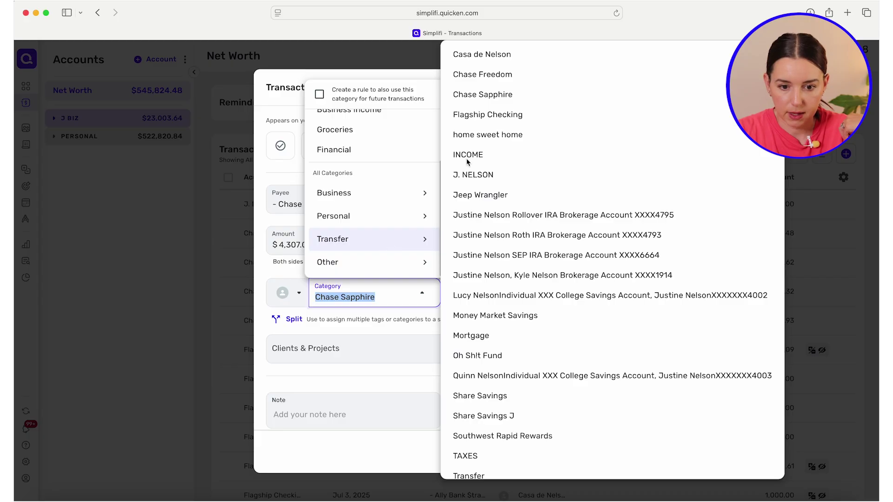
pyautogui.click(530, 99)
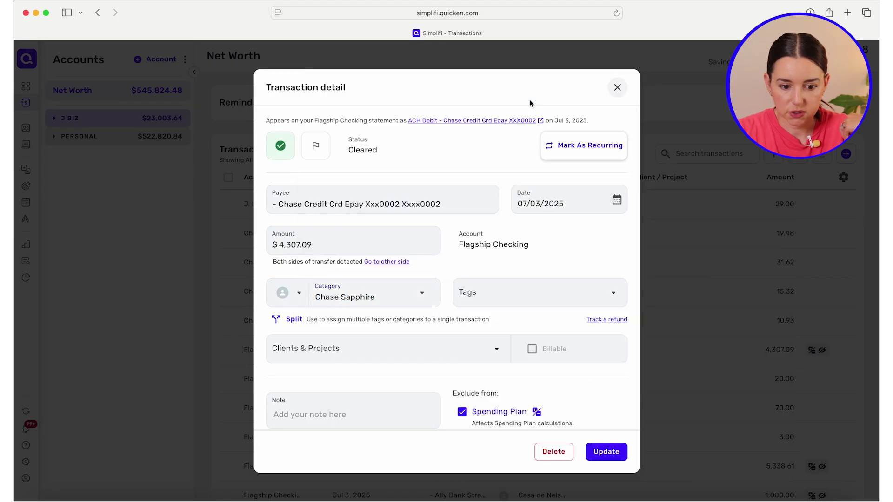
# Save the Chase Sapphire transfer category on the July 3 payment of 4,307.09 and review the early July transactions below it.
pyautogui.click(606, 452)
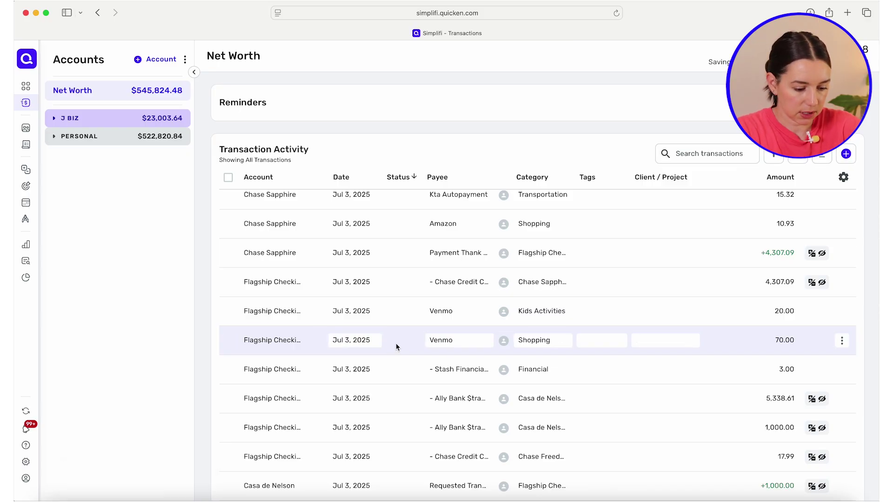
pyautogui.click(544, 345)
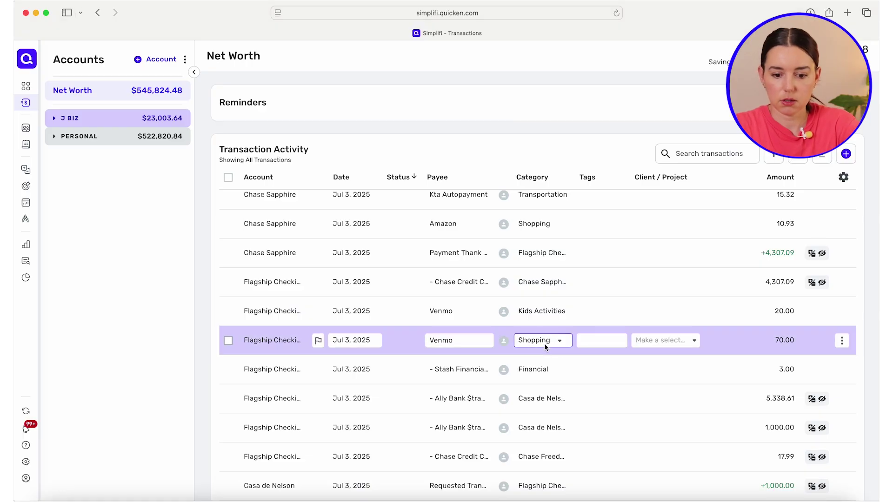
pyautogui.scroll(-5, 384, 389)
pyautogui.click(385, 389)
pyautogui.scroll(-2, 384, 391)
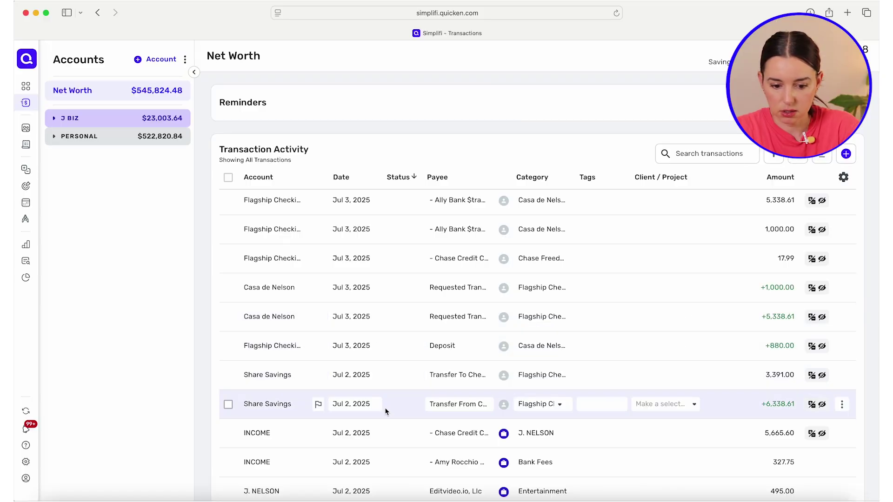
pyautogui.scroll(-1, 385, 409)
pyautogui.scroll(-5, 390, 400)
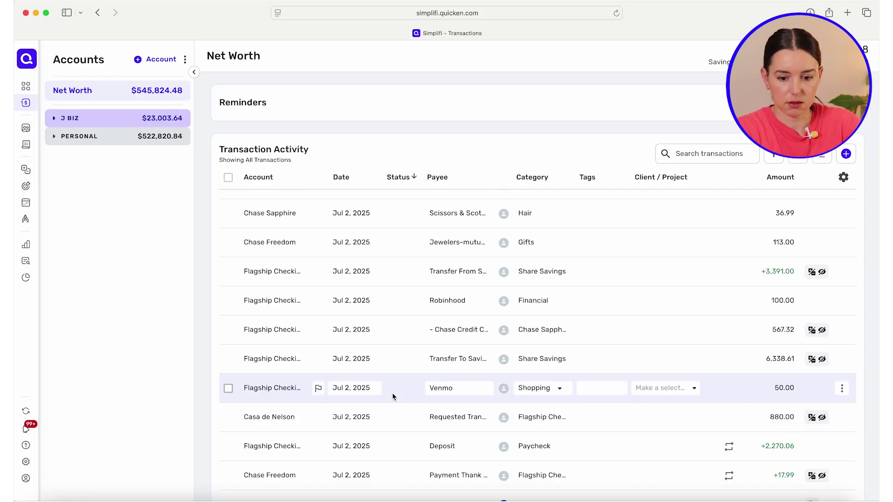
pyautogui.scroll(-5, 392, 392)
# Set up a new recurring bill from the July 1 annual membership fee, named Chase Sapphire ANNUAL MEMBERSHIP FEE, and open its frequency options.
pyautogui.click(392, 392)
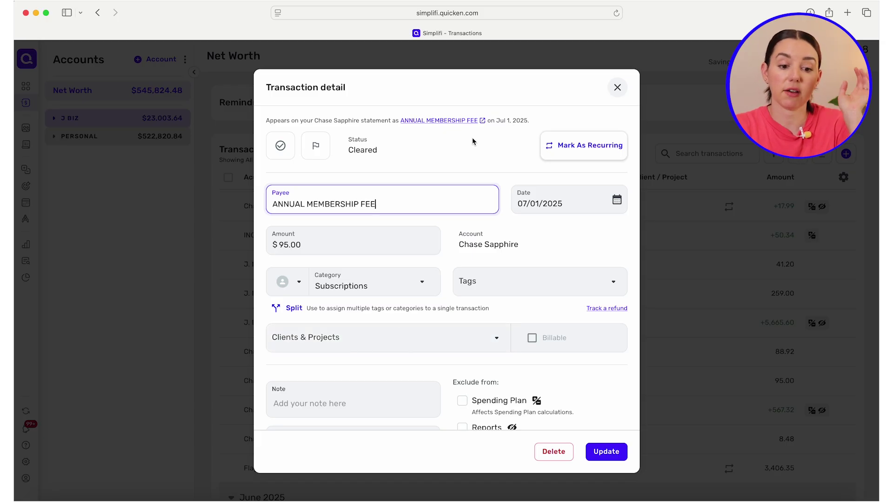
pyautogui.click(583, 152)
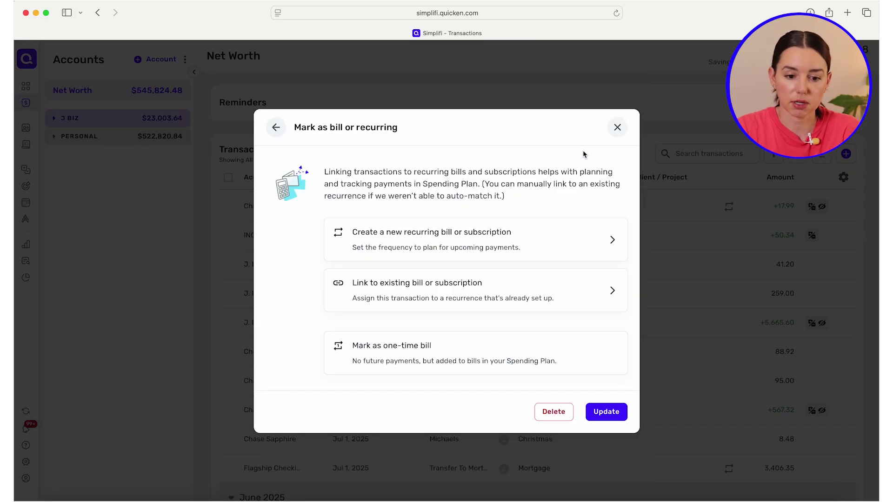
pyautogui.click(525, 250)
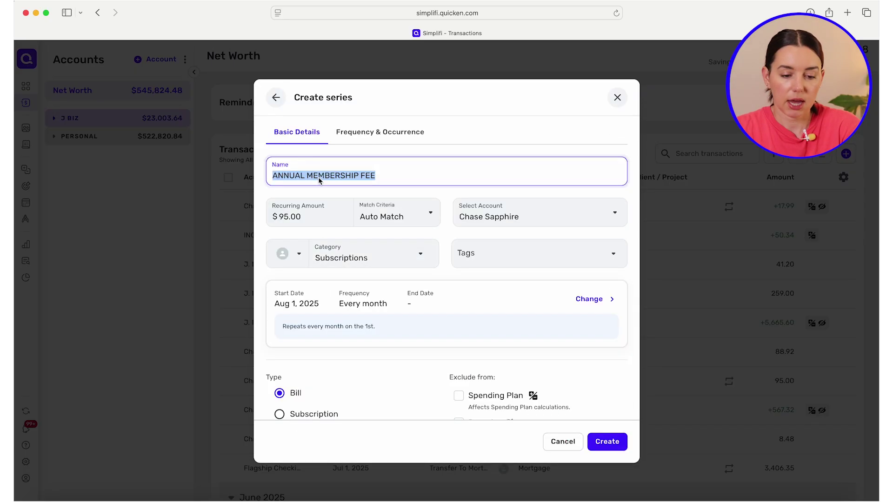
pyautogui.press('Left')
pyautogui.write('Chase Sap')
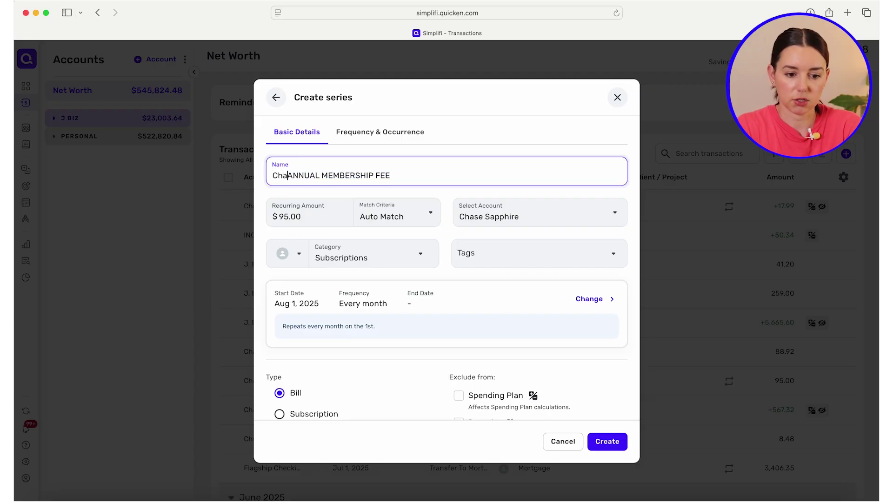
pyautogui.write('phire')
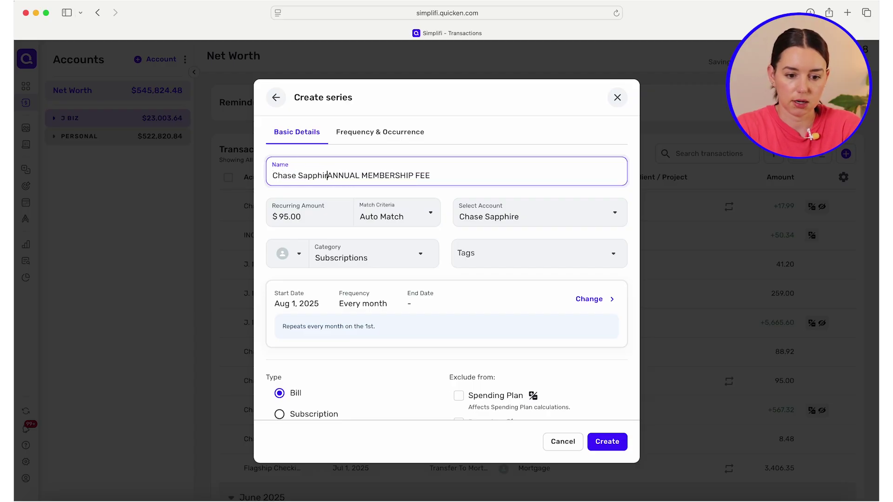
pyautogui.click(593, 300)
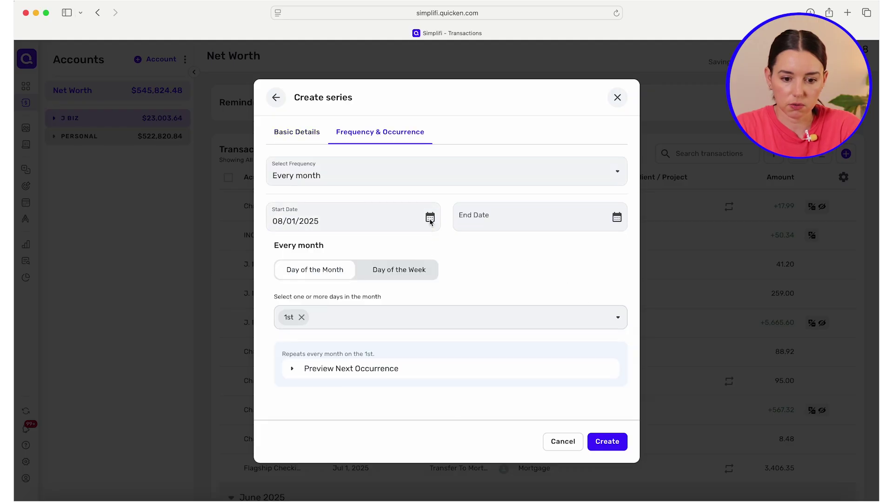
pyautogui.click(430, 177)
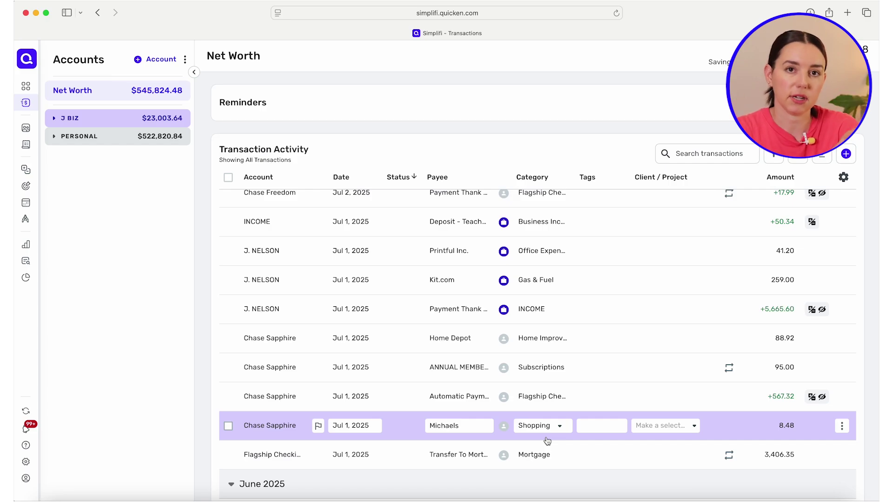
# Open the July 2025 spending plan and review its included income and bills.
pyautogui.moveTo(27, 131)
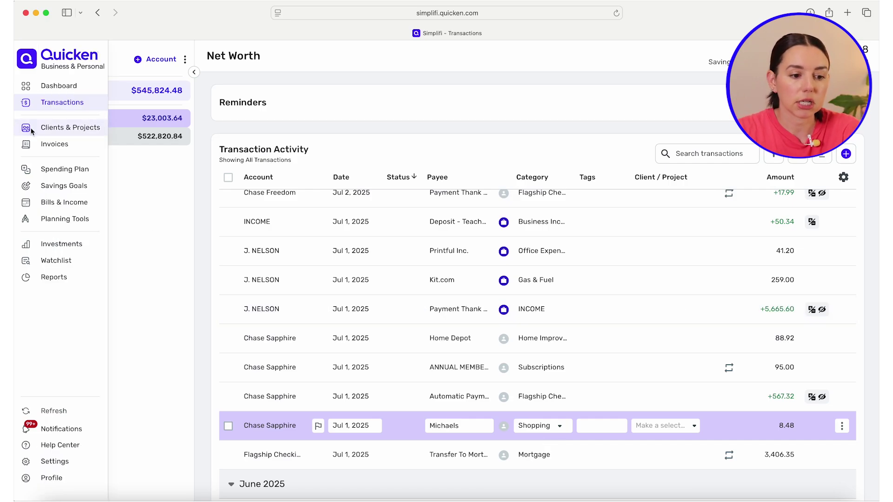
pyautogui.click(51, 171)
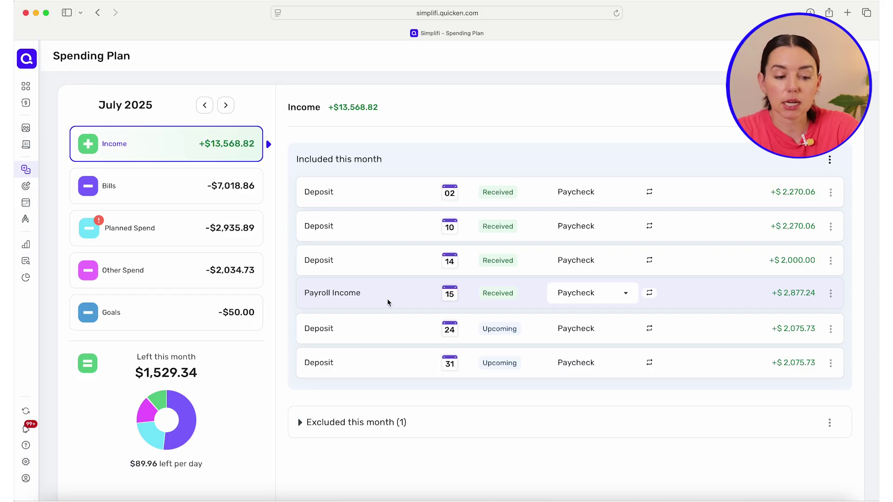
pyautogui.click(190, 195)
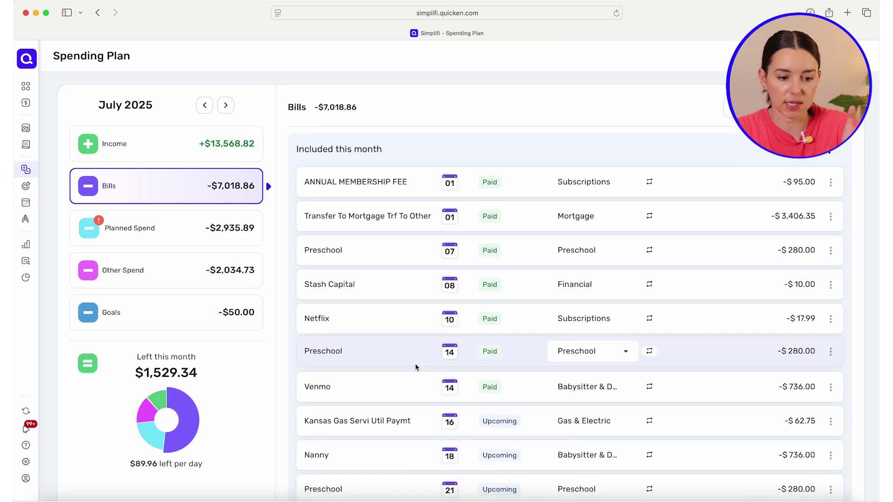
pyautogui.scroll(-2, 396, 315)
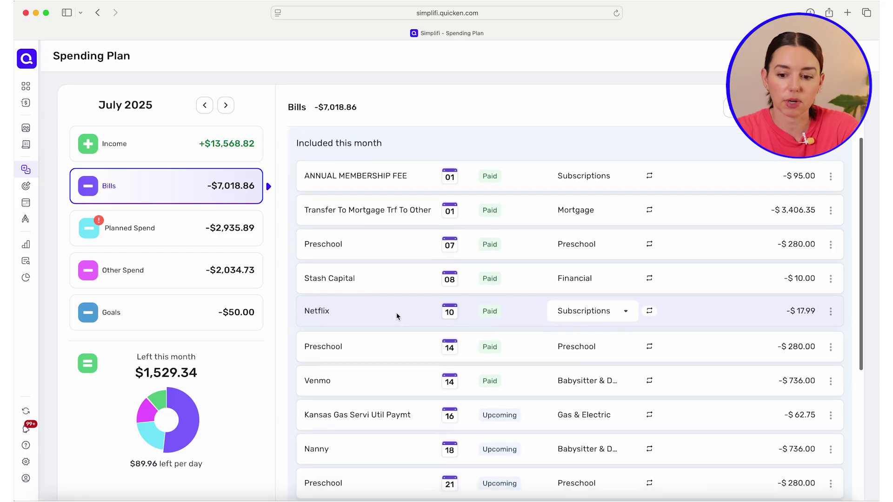
pyautogui.scroll(-6, 396, 316)
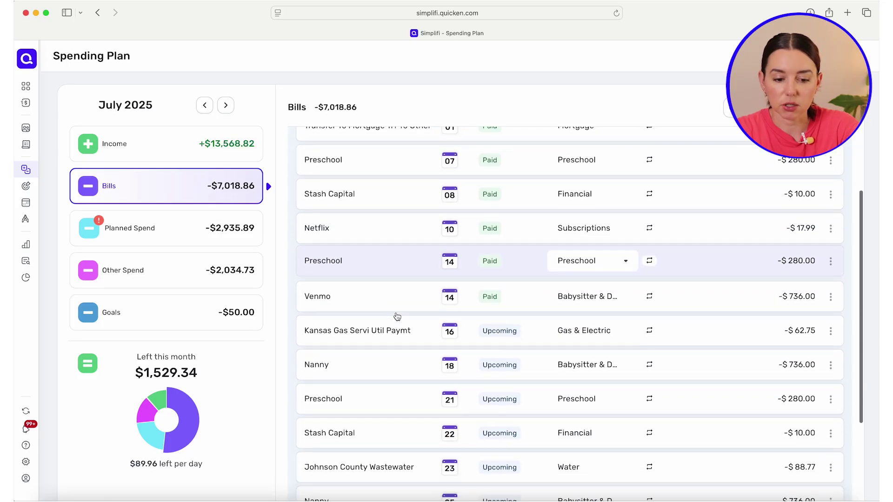
pyautogui.scroll(5, 396, 316)
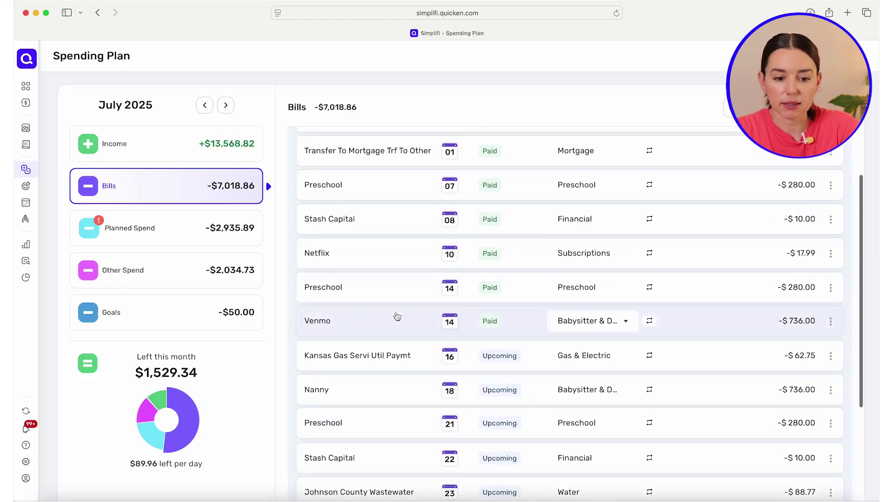
pyautogui.scroll(-1, 396, 316)
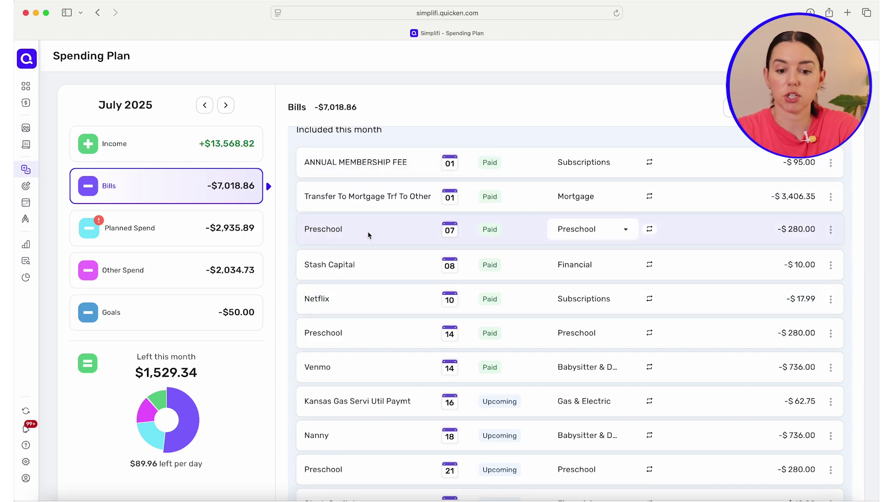
pyautogui.scroll(-2, 367, 235)
pyautogui.scroll(-3, 368, 242)
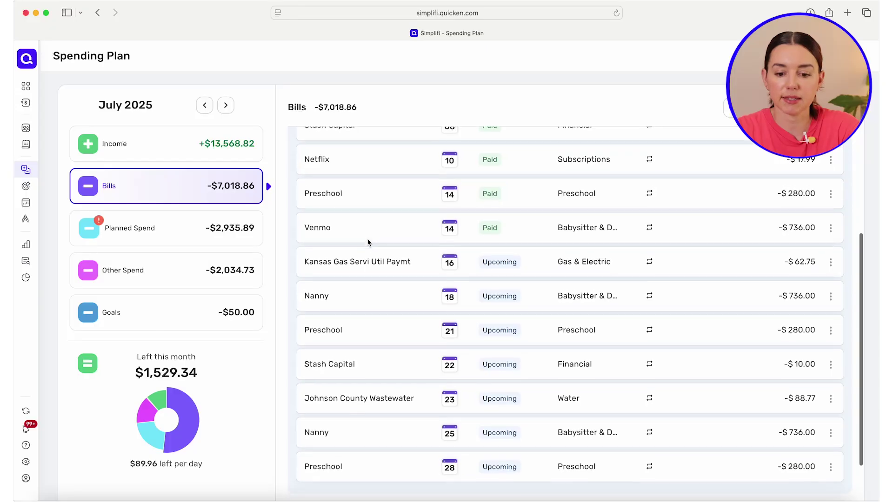
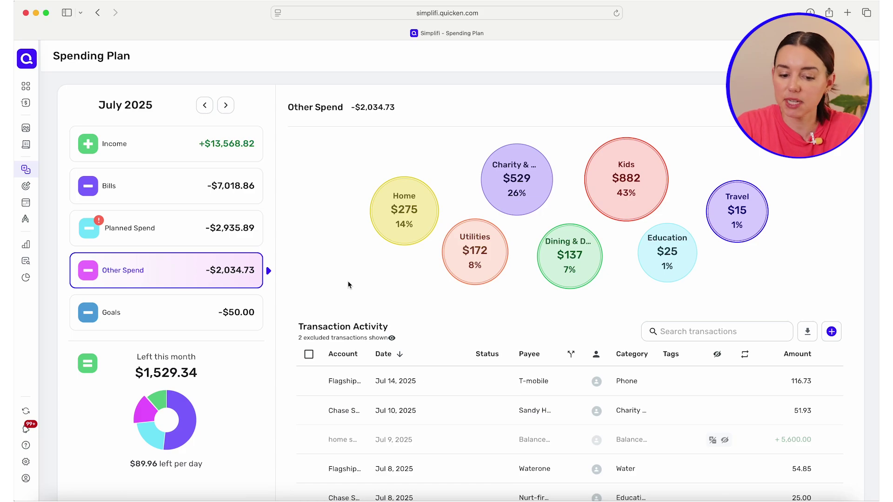
# Link the July 8 Waterone payment of 54.85 under Other Spend to the existing Waterone recurring series.
pyautogui.scroll(-3, 349, 284)
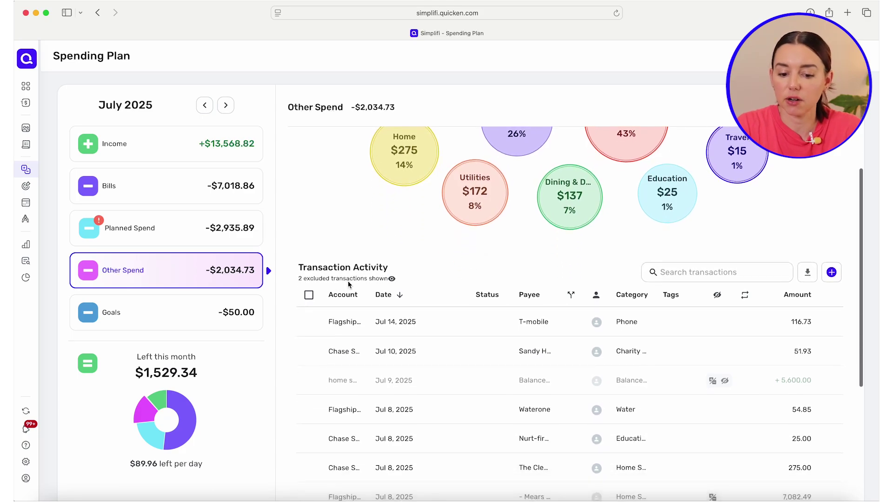
pyautogui.scroll(-3, 348, 285)
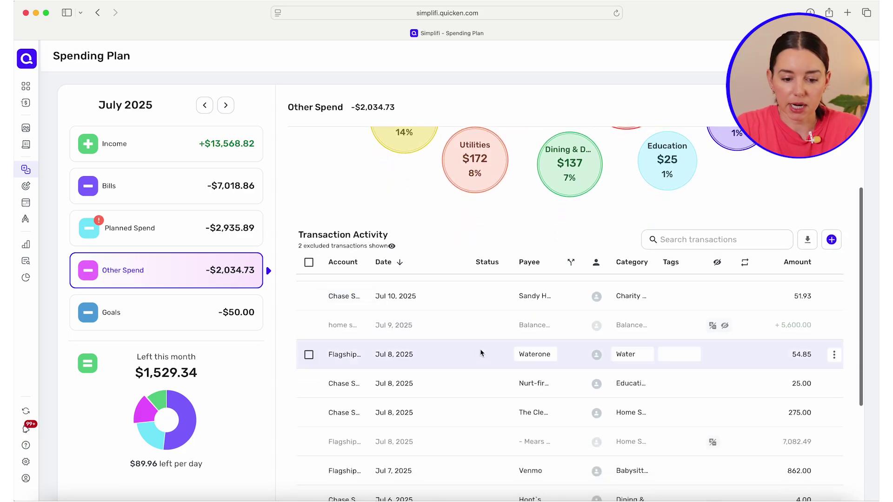
pyautogui.click(475, 360)
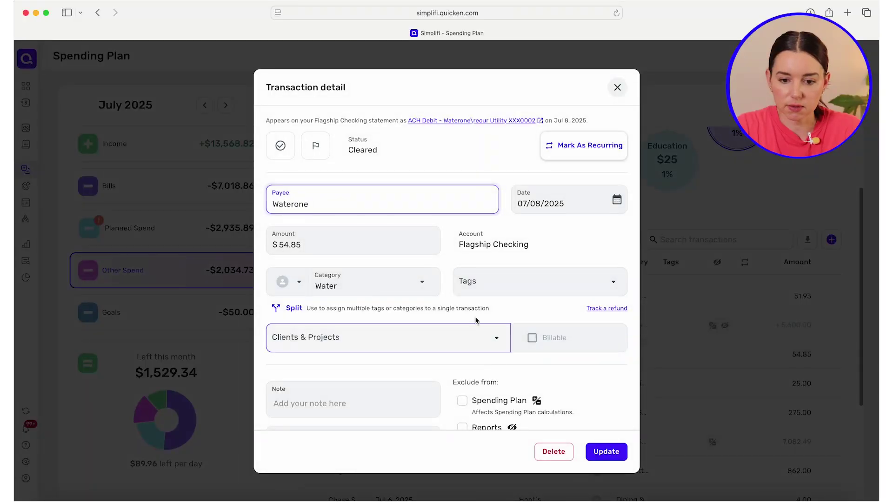
pyautogui.click(577, 147)
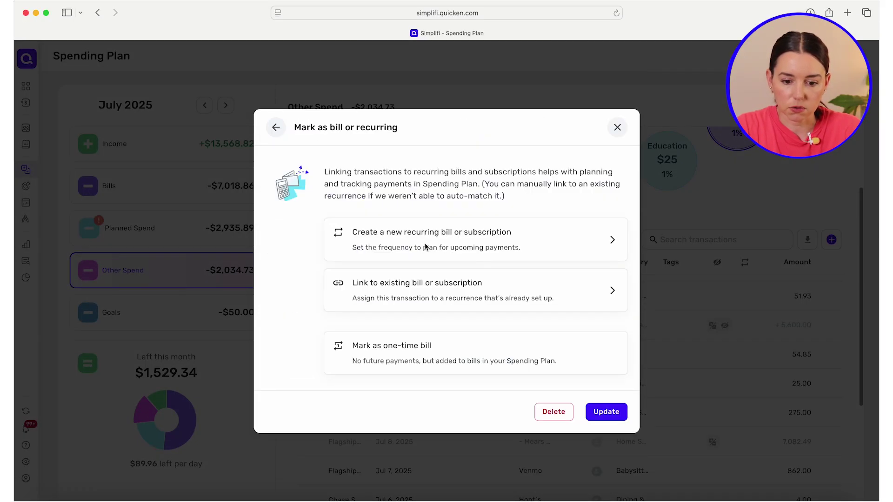
pyautogui.click(423, 295)
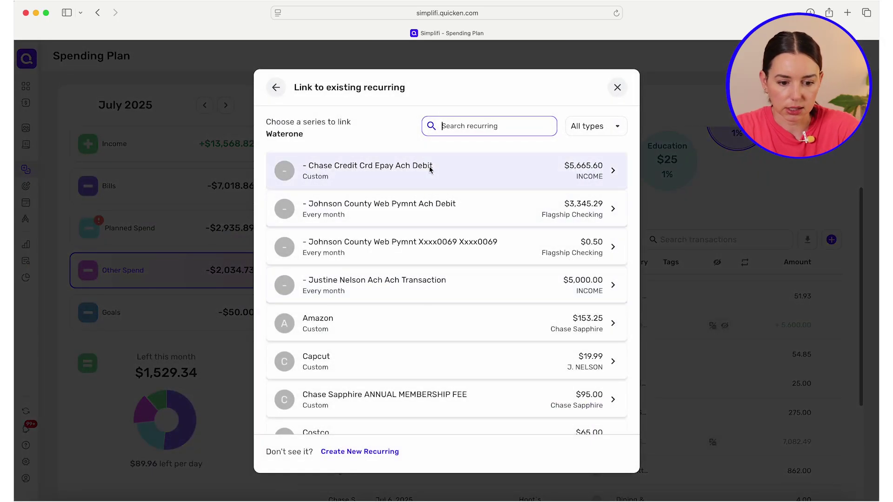
pyautogui.write('wat')
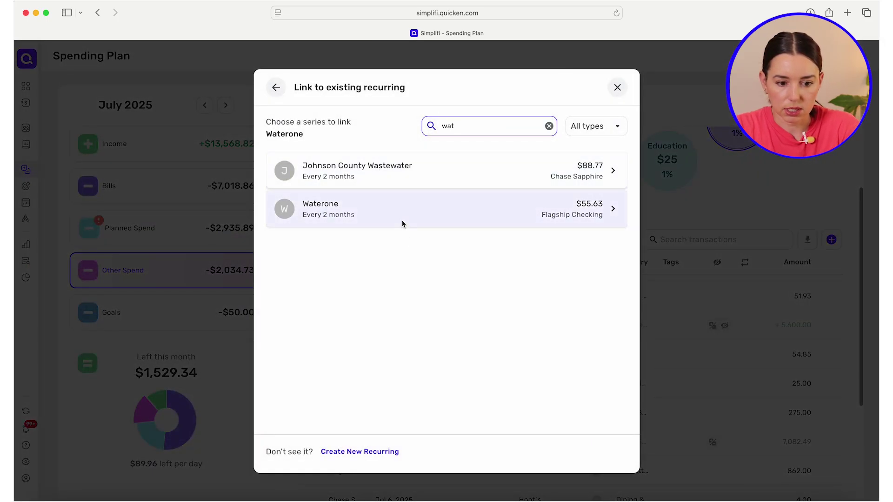
pyautogui.click(402, 222)
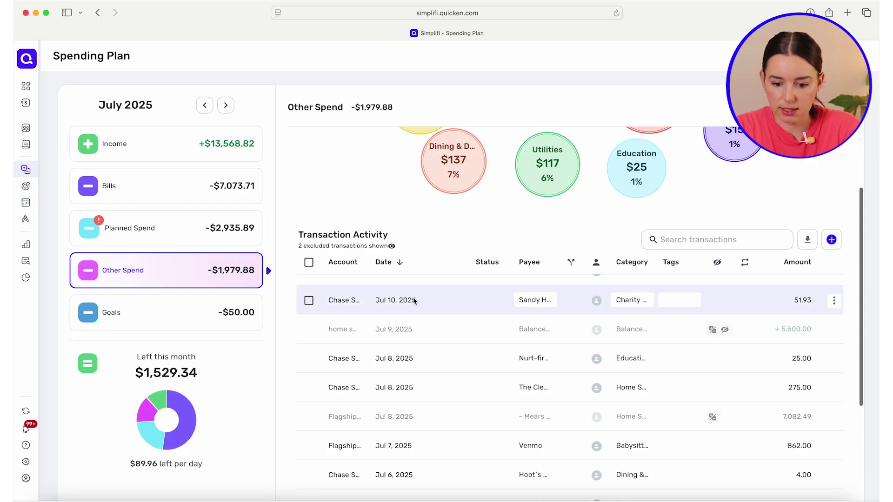
# Link the July 14 T-mobile payment of 116.73 under Other Spend to its existing recurring series.
pyautogui.scroll(-3, 456, 368)
pyautogui.scroll(2, 456, 368)
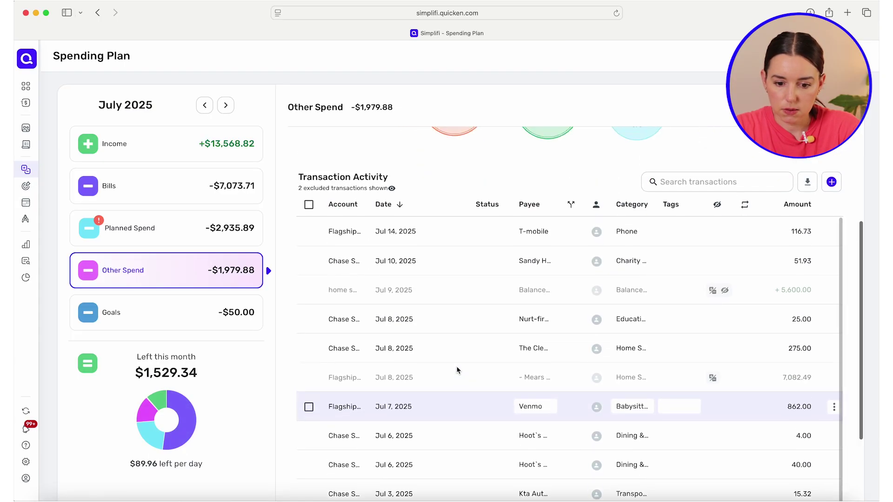
pyautogui.scroll(-1, 456, 367)
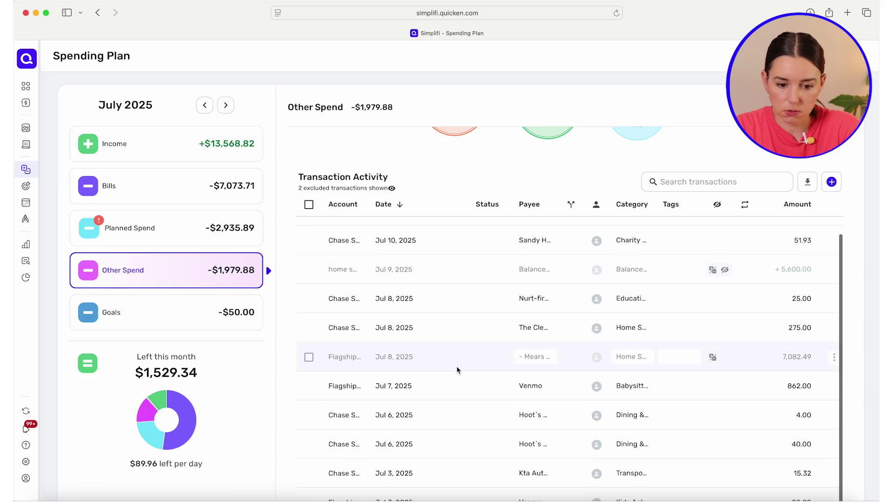
pyautogui.scroll(2, 456, 367)
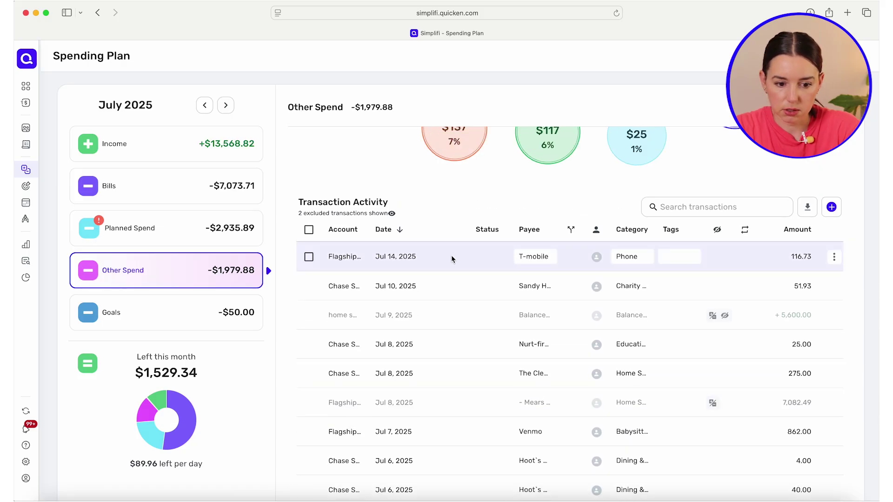
pyautogui.click(451, 257)
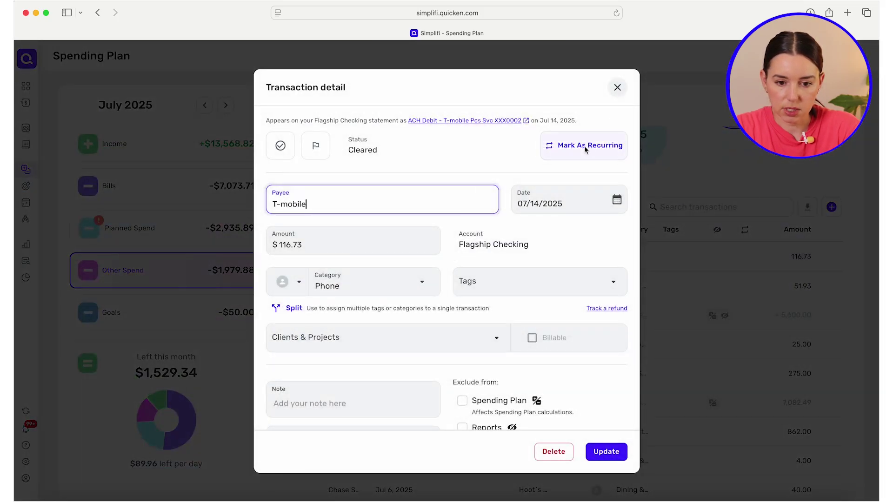
pyautogui.click(584, 149)
pyautogui.click(460, 285)
pyautogui.click(474, 168)
# Create a monthly recurring bill series from the July 10 Sandy Hook Promise Action transaction of 51.93, using the prefilled details.
pyautogui.click(460, 256)
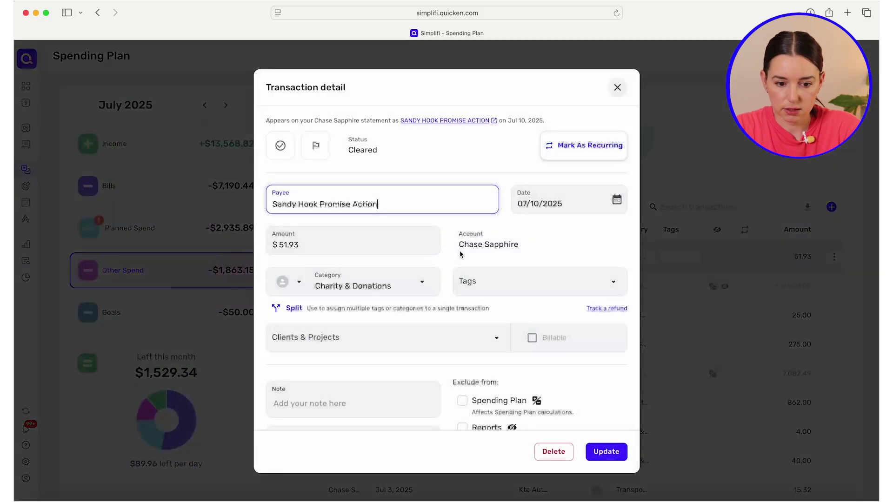
pyautogui.click(579, 149)
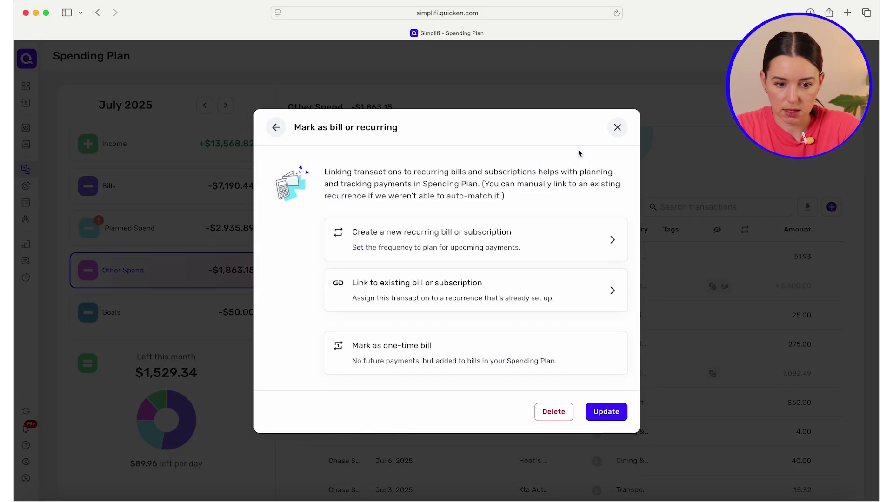
pyautogui.click(276, 128)
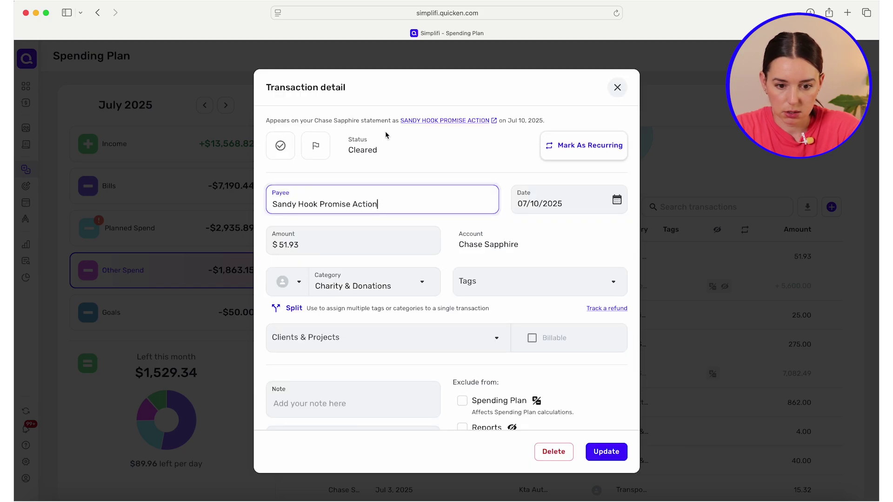
pyautogui.click(587, 146)
pyautogui.click(504, 245)
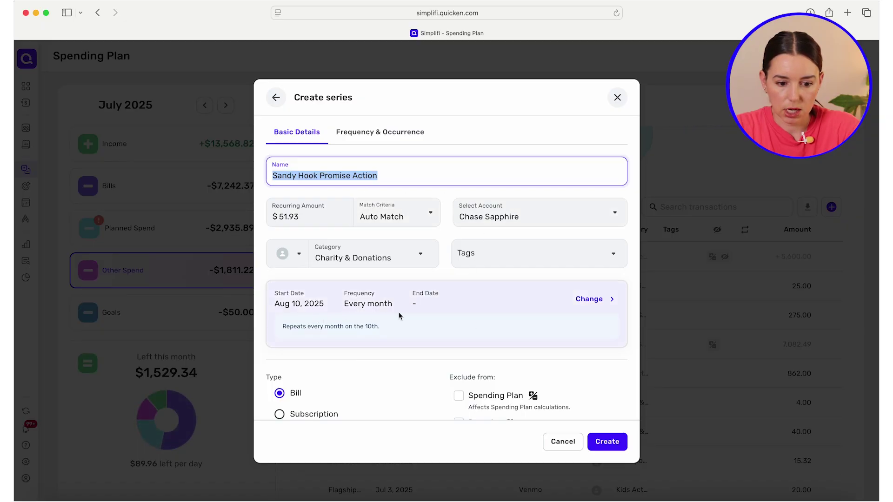
pyautogui.click(607, 441)
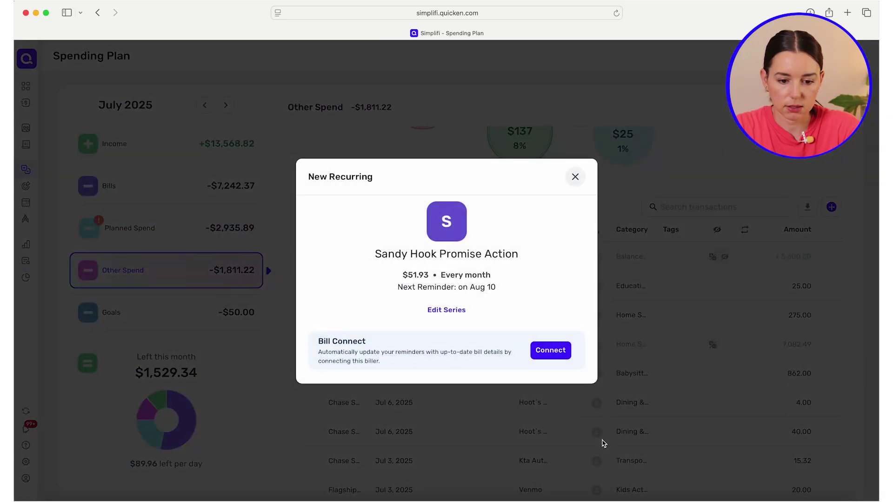
# Try to change the Sandy Hook Promise Action series type to Subscription from its transaction details.
pyautogui.click(600, 442)
pyautogui.scroll(-2, 454, 317)
pyautogui.scroll(2, 340, 284)
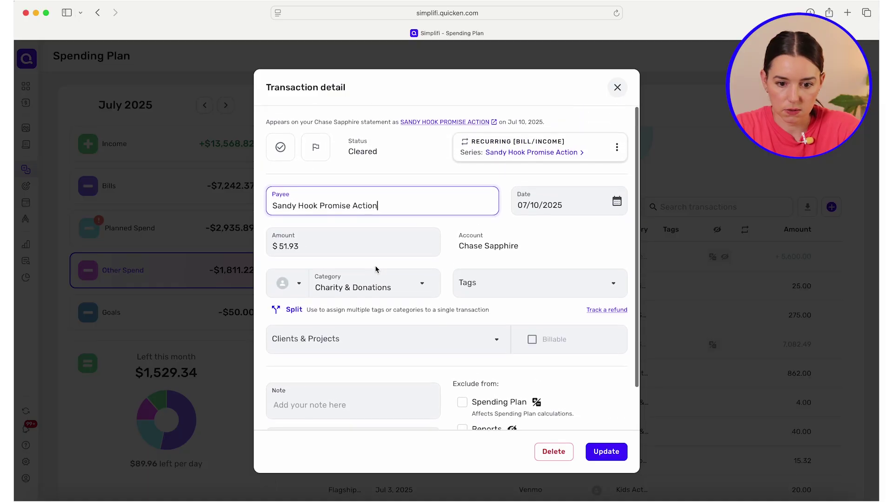
pyautogui.click(533, 151)
pyautogui.click(279, 413)
pyautogui.click(607, 444)
pyautogui.scroll(1, 433, 290)
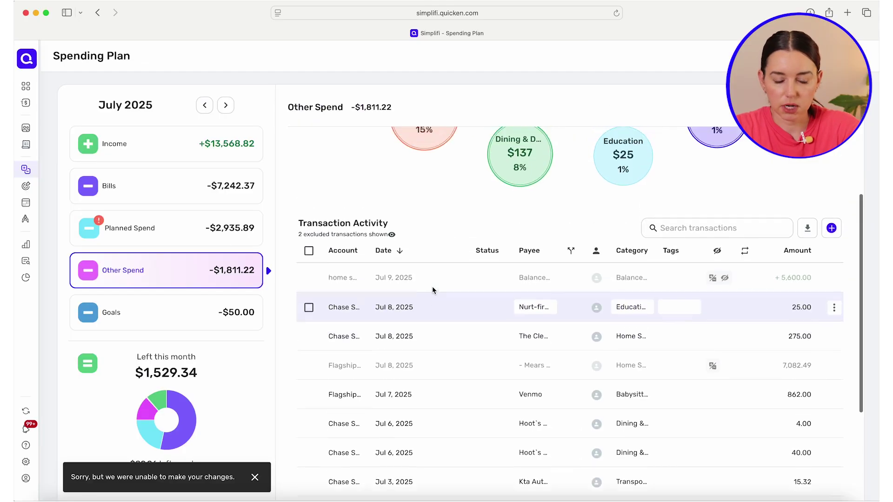
# Edit the July 8 payee of the 275.00 transaction to The Cleaning Authority and start a new recurring bill from it.
pyautogui.scroll(-2, 432, 290)
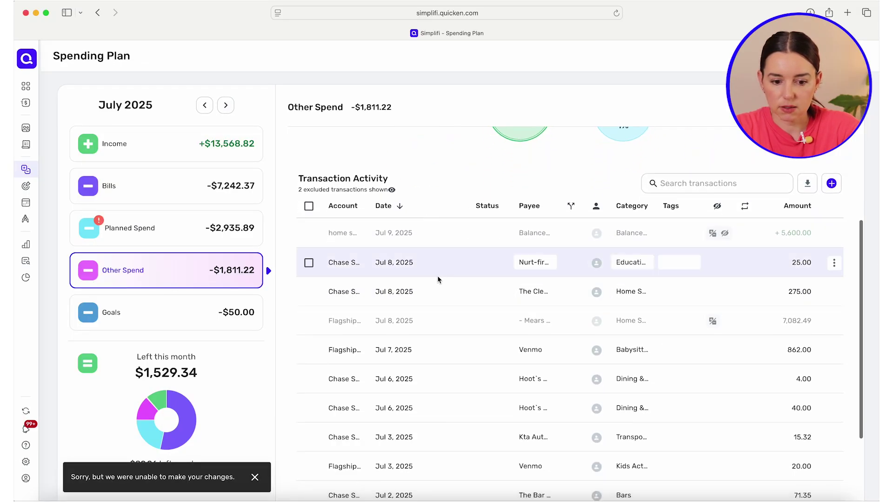
pyautogui.click(443, 300)
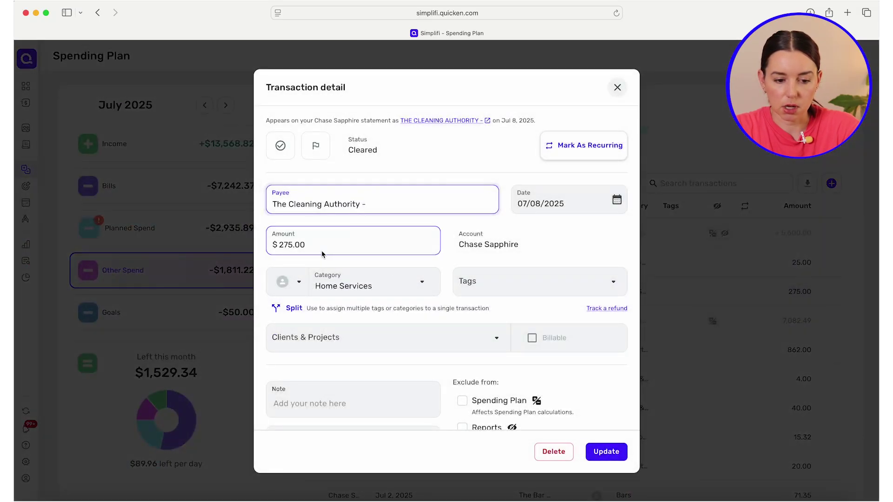
pyautogui.press('BackSpace')
pyautogui.press('BackSpace')
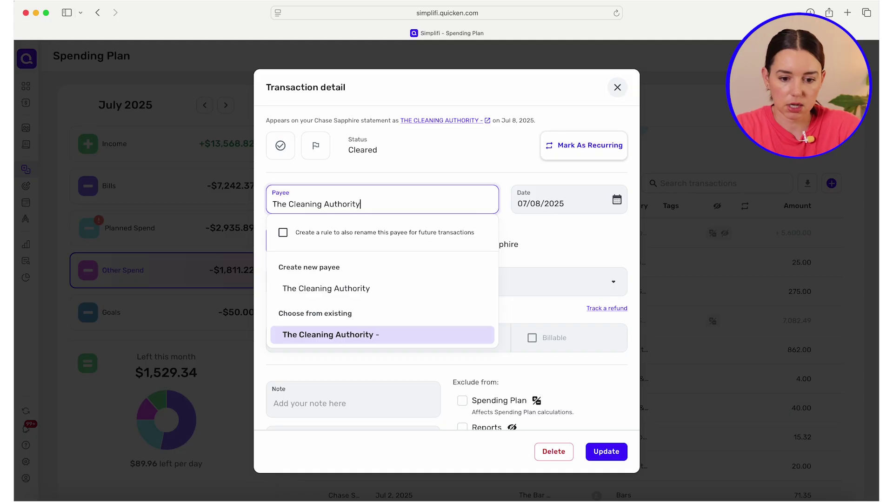
pyautogui.click(545, 240)
pyautogui.click(589, 153)
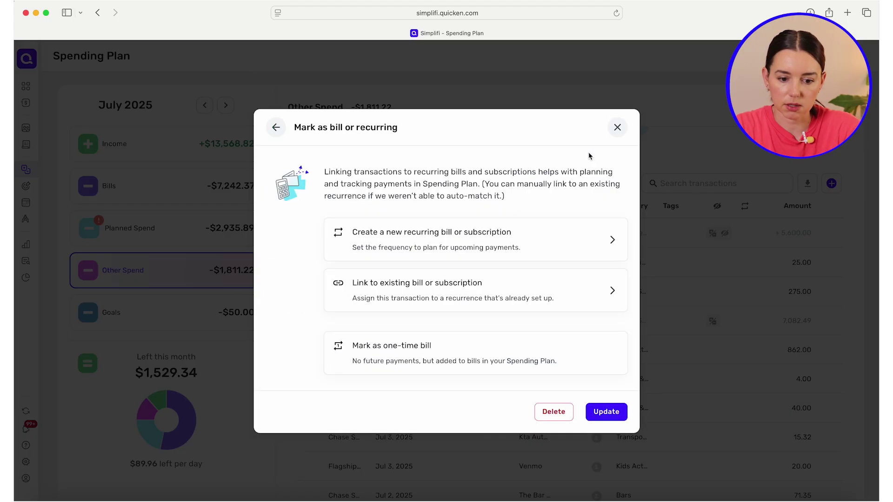
pyautogui.click(424, 238)
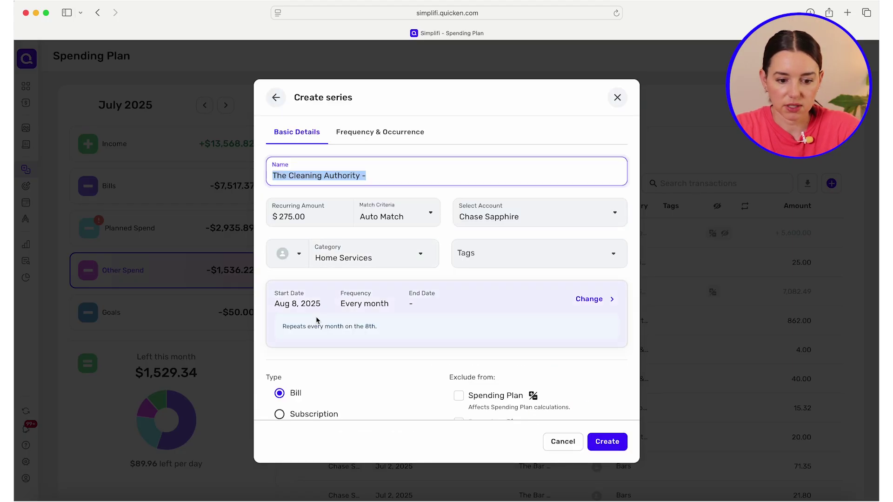
# Set the cleaning series to repeat every month by day of the week, with a start date of August 6, 2025.
pyautogui.click(380, 133)
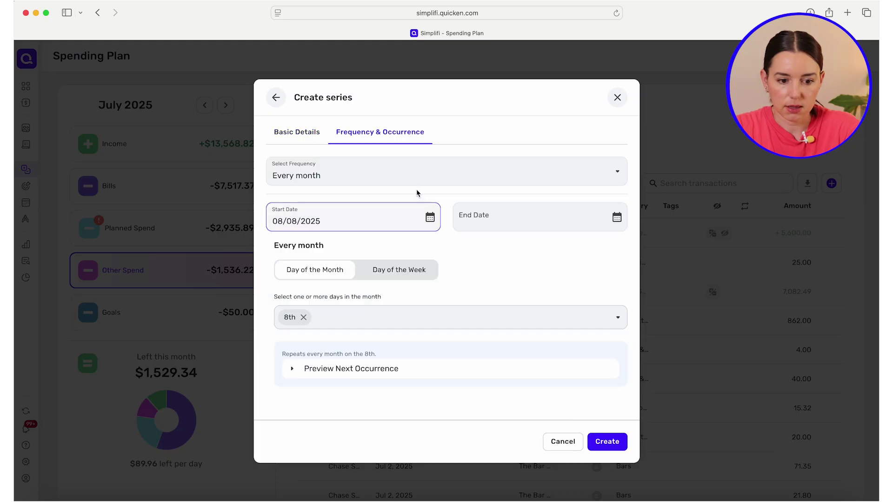
pyautogui.click(401, 269)
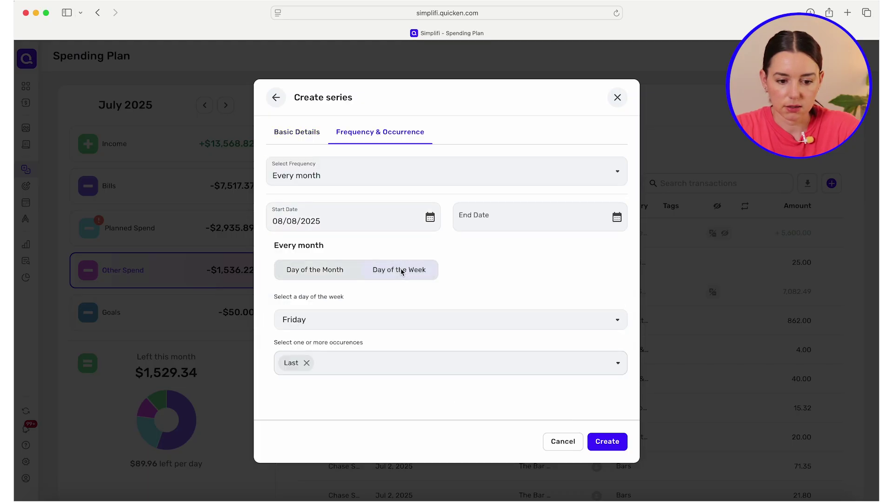
pyautogui.click(325, 321)
pyautogui.click(319, 396)
pyautogui.click(491, 269)
pyautogui.click(432, 222)
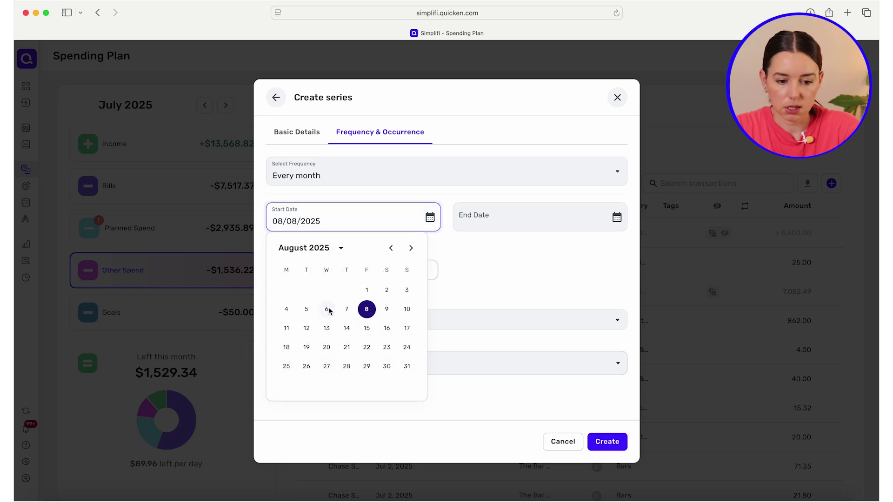
pyautogui.click(327, 309)
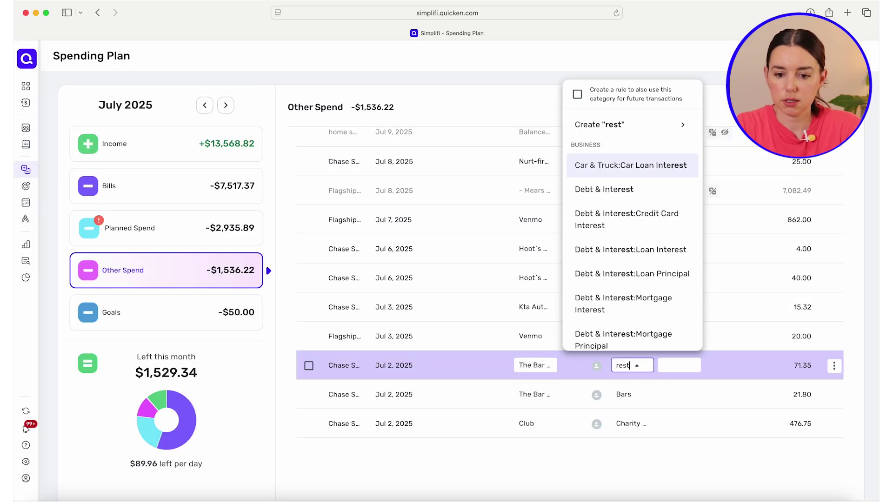
# Recategorize the two July 2 The Bar transactions of 71.35 and 21.80 as Restaurants.
pyautogui.write('ar')
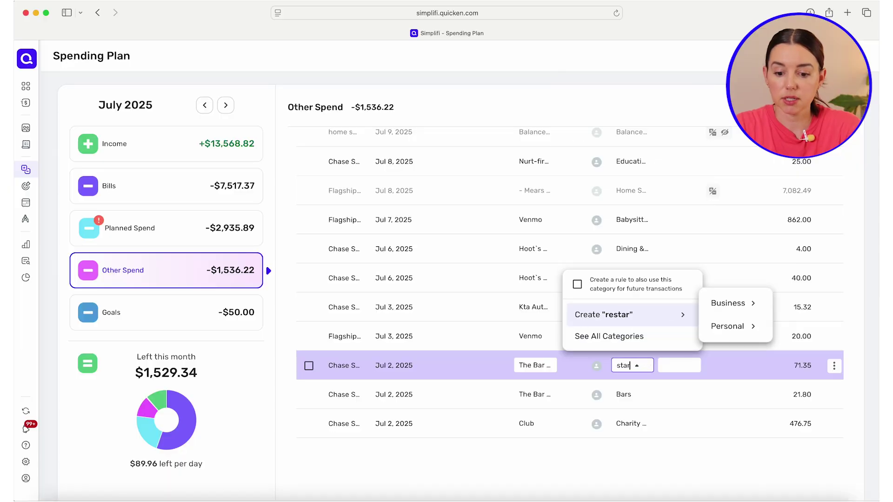
pyautogui.press('BackSpace')
pyautogui.write('u')
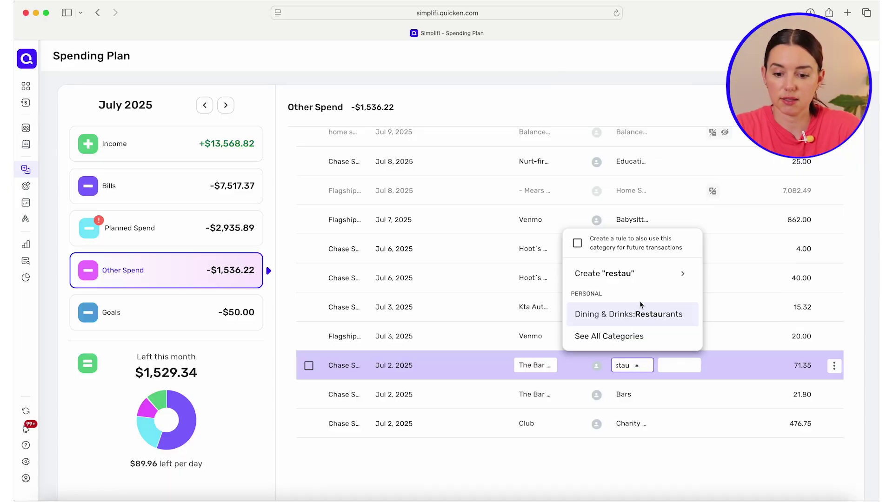
pyautogui.click(646, 315)
pyautogui.click(635, 367)
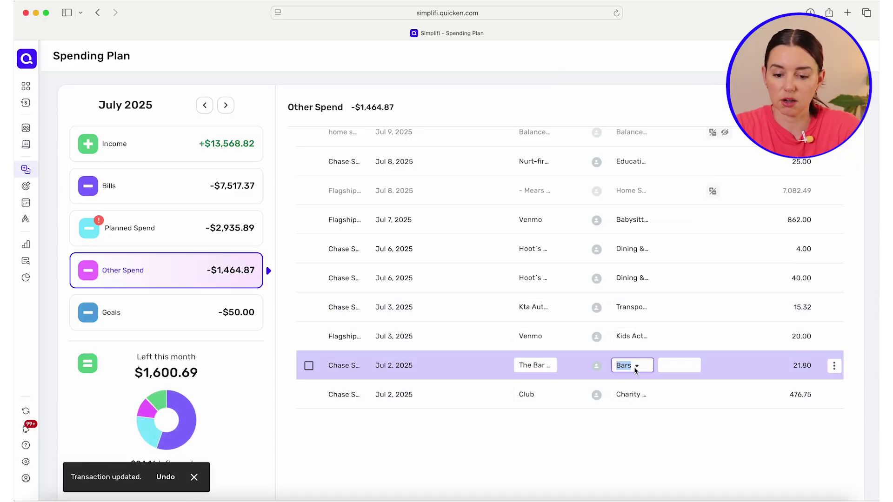
pyautogui.write('rest')
pyautogui.press('Return')
# Change the category of the July 2 Club transaction of 476.75 to Shopping and save it.
pyautogui.click(409, 366)
pyautogui.click(411, 284)
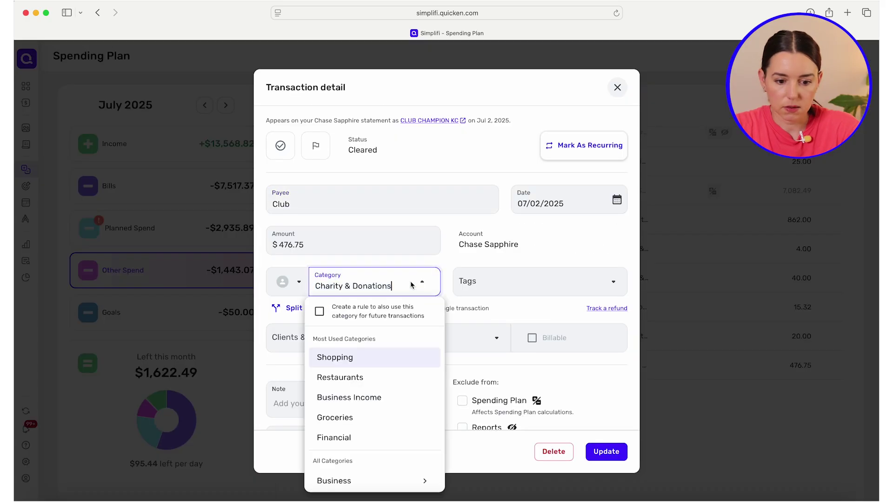
pyautogui.click(410, 285)
pyautogui.write('shopp')
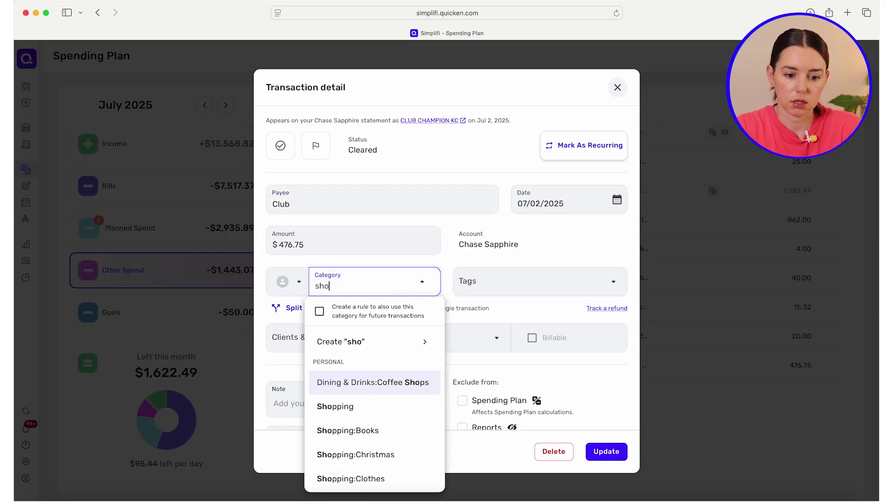
pyautogui.click(370, 390)
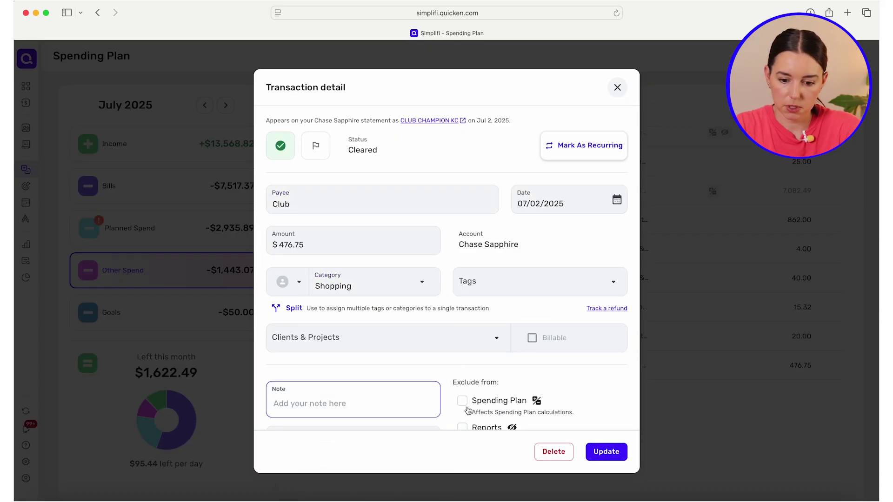
pyautogui.click(604, 451)
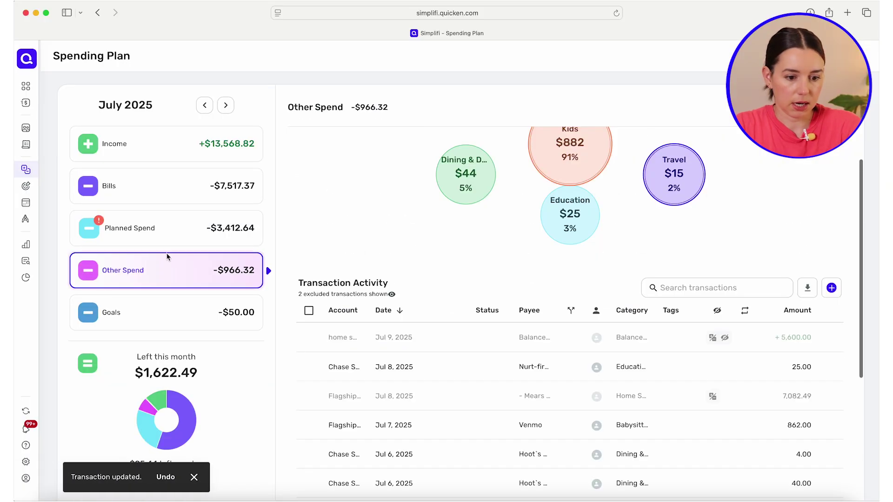
# Examine the July Planned Spend categories, the overspent Shopping category's transactions and the included bills.
pyautogui.click(227, 235)
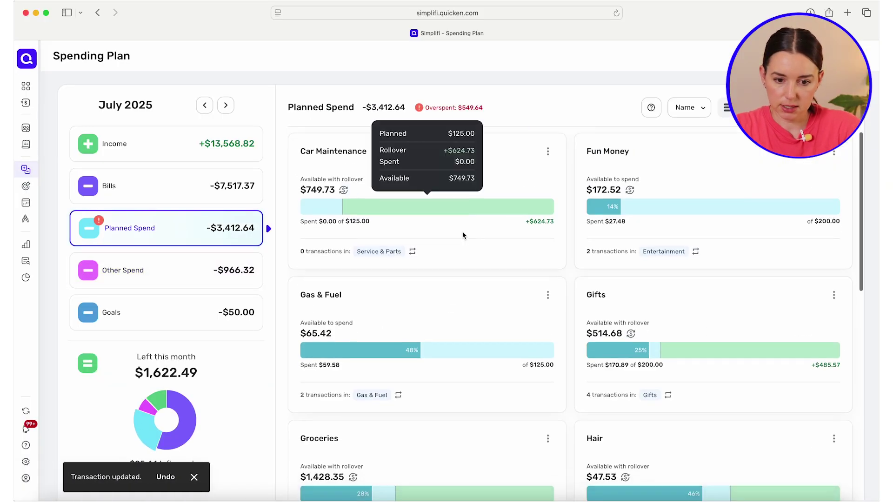
pyautogui.scroll(-4, 462, 235)
pyautogui.scroll(-9, 463, 236)
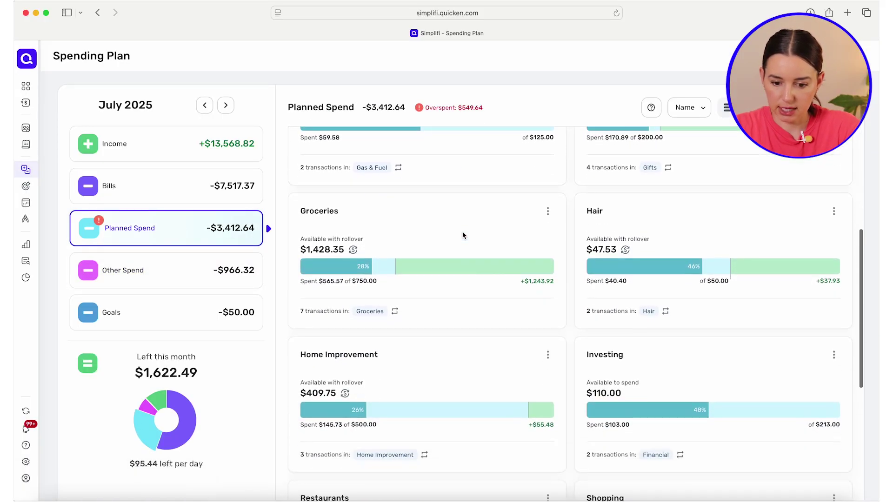
pyautogui.click(706, 275)
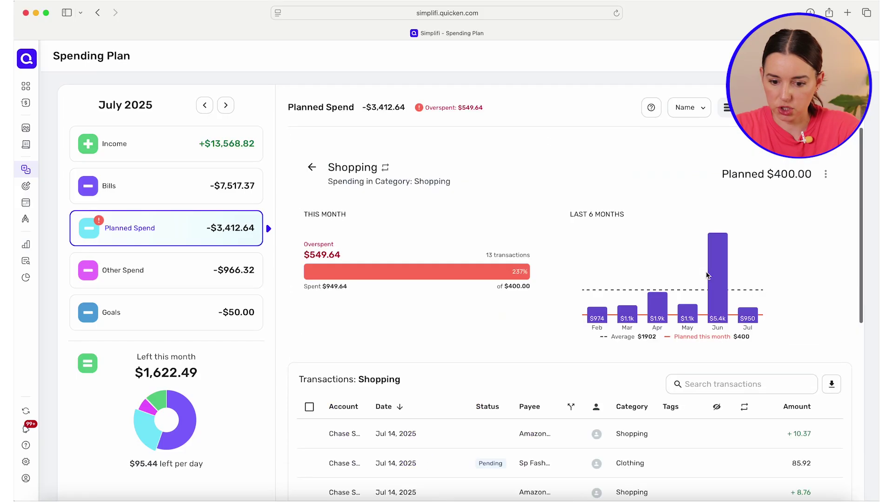
pyautogui.scroll(-5, 747, 249)
pyautogui.scroll(4, 664, 238)
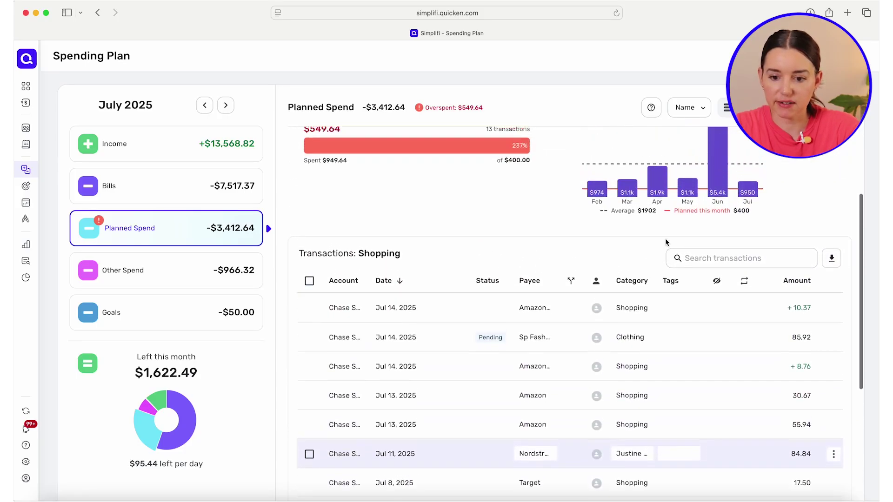
pyautogui.scroll(2, 666, 242)
pyautogui.scroll(1, 665, 242)
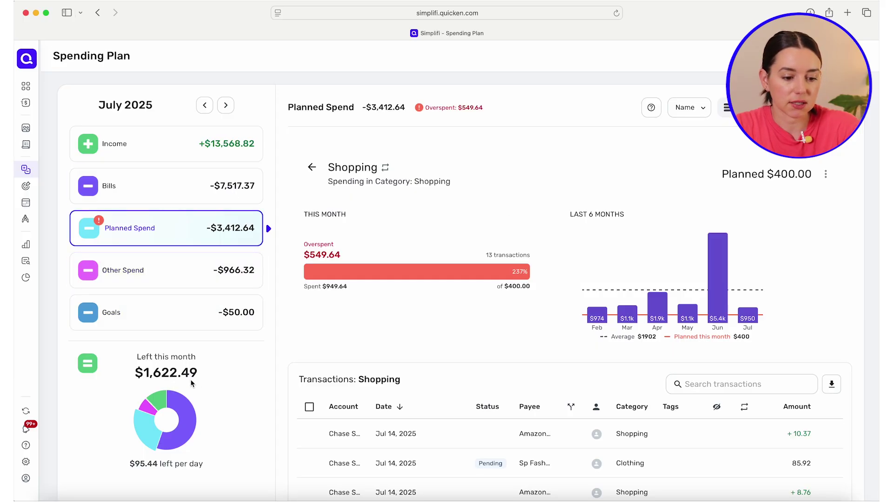
pyautogui.click(184, 188)
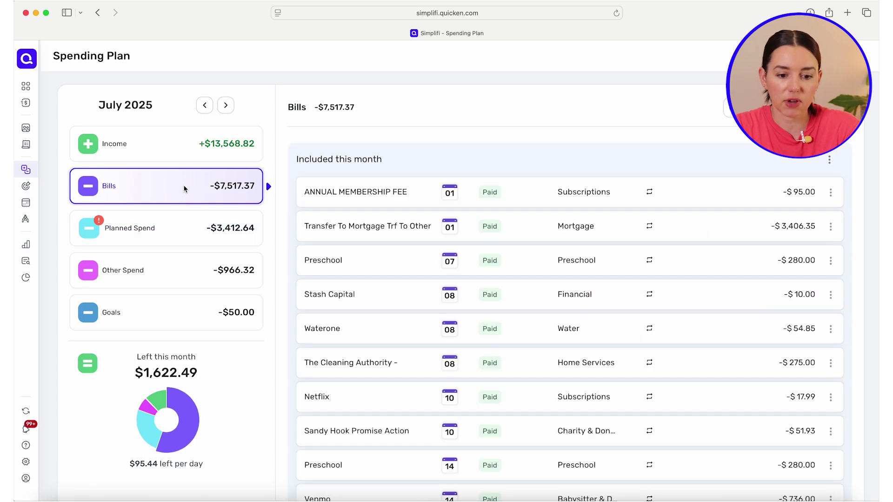
pyautogui.click(149, 229)
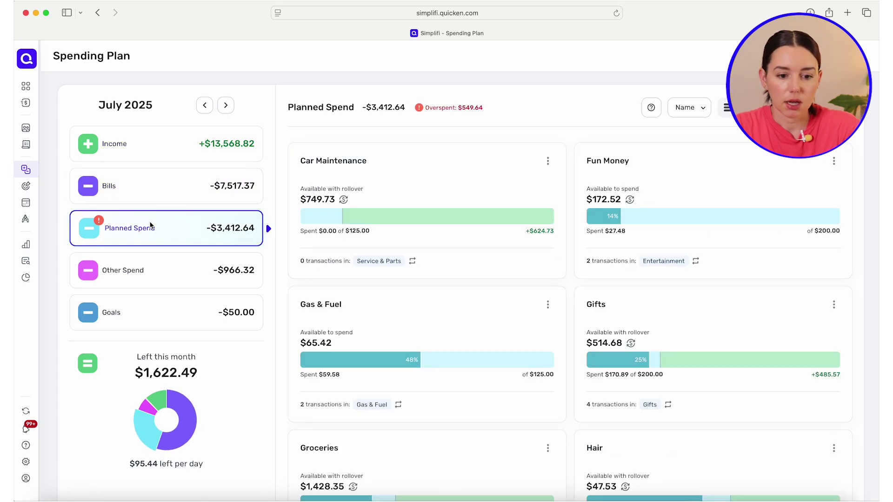
pyautogui.moveTo(436, 257)
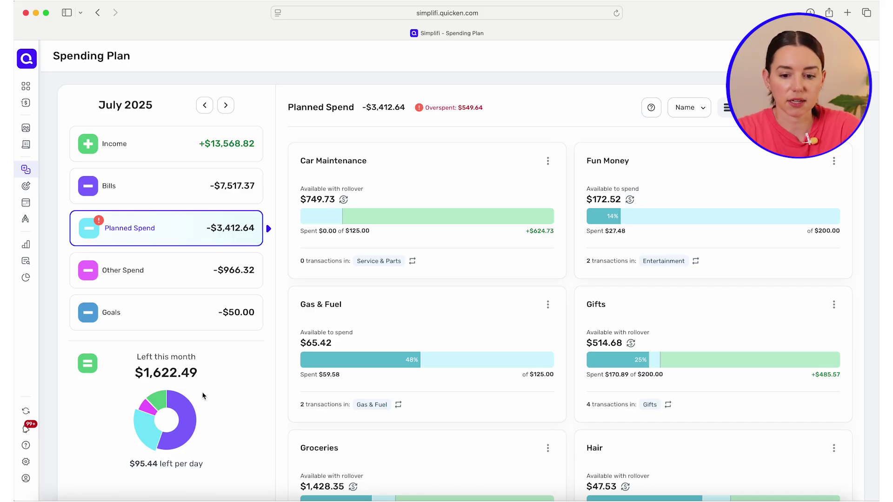
# Examine the Fun Money planned expense, including its spending history, rollover amount, this month's amount and series settings.
pyautogui.click(781, 181)
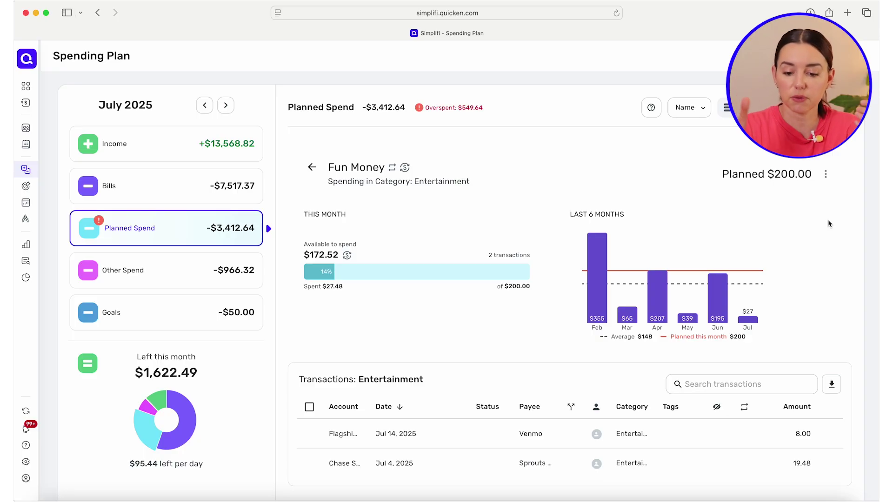
pyautogui.scroll(-1, 827, 221)
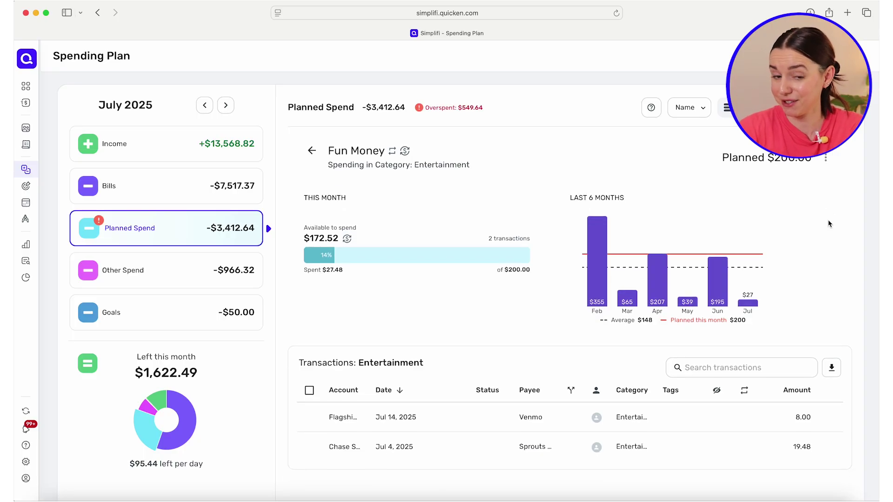
pyautogui.moveTo(823, 447)
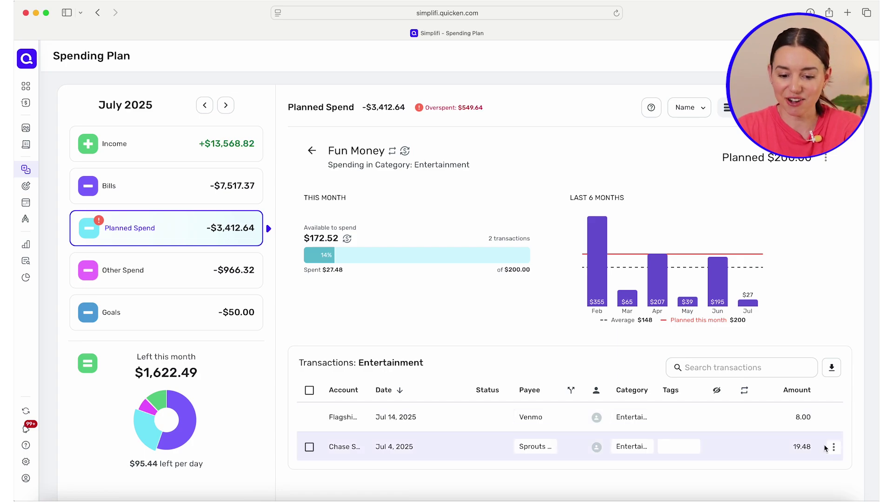
pyautogui.click(826, 159)
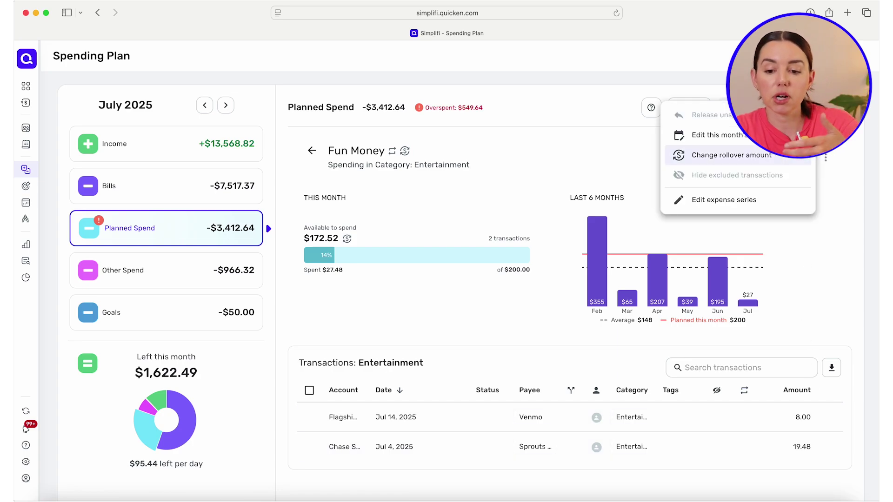
pyautogui.click(725, 155)
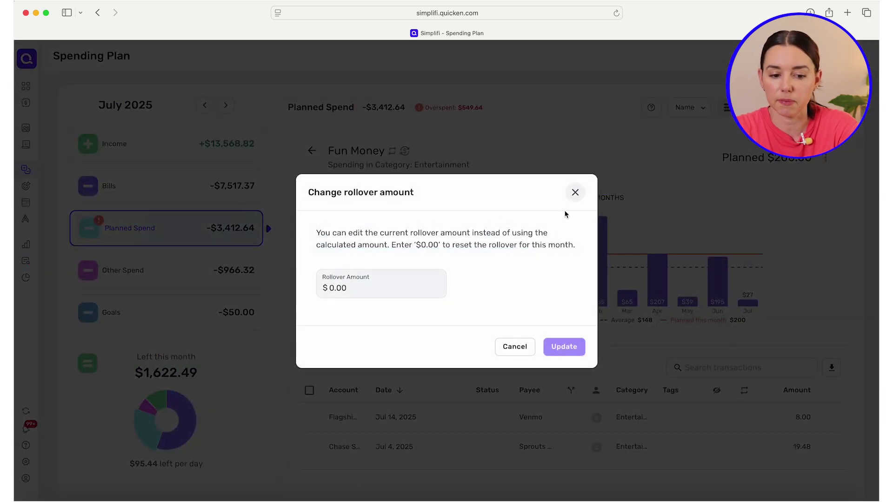
pyautogui.click(574, 193)
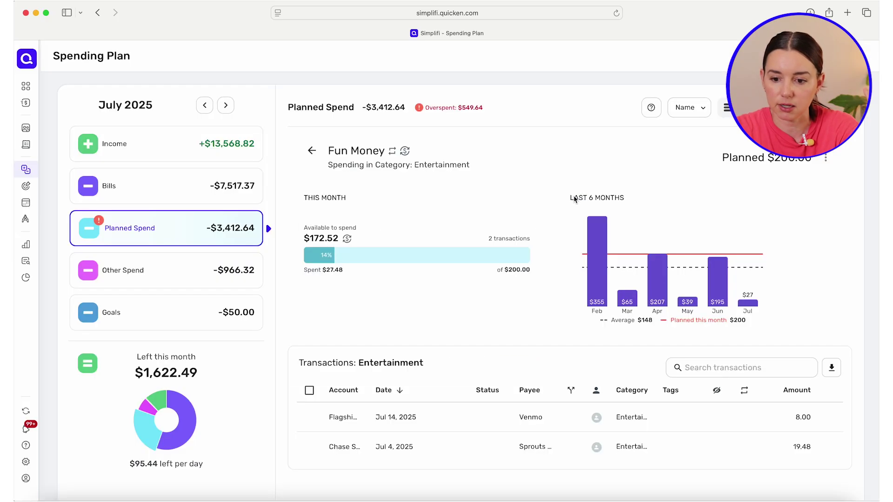
pyautogui.click(825, 158)
pyautogui.click(716, 135)
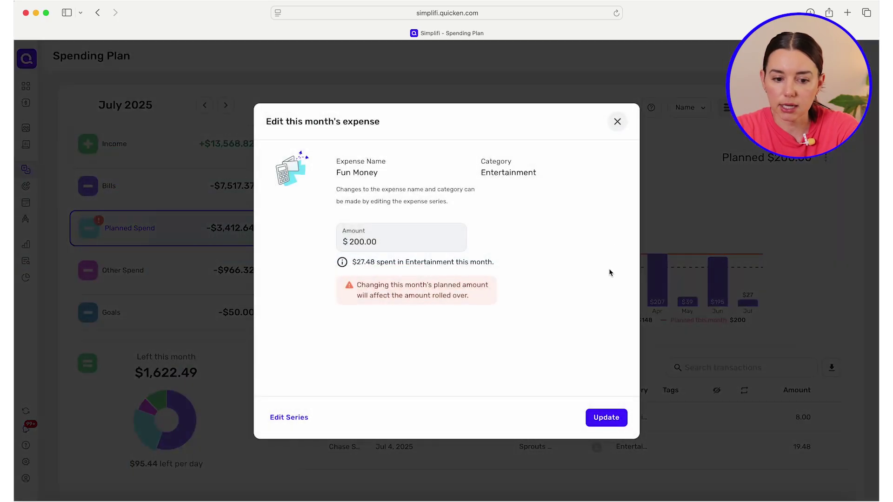
pyautogui.click(612, 123)
pyautogui.click(826, 158)
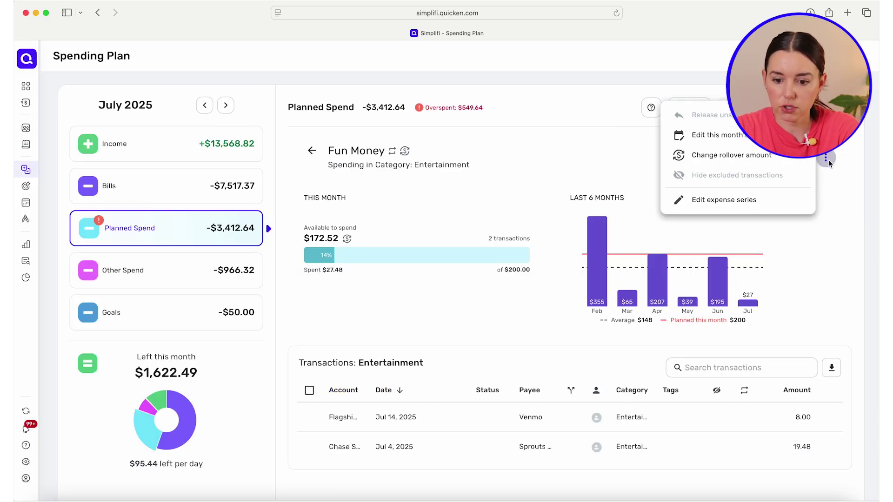
pyautogui.click(751, 201)
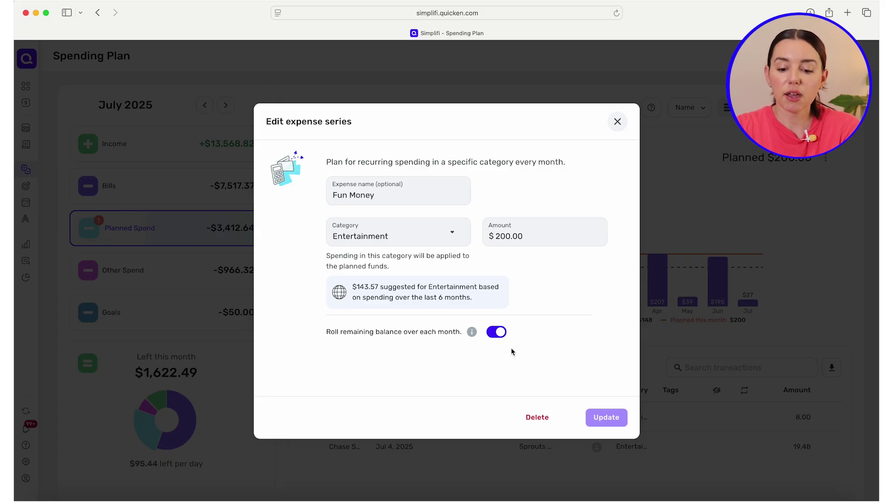
pyautogui.click(617, 122)
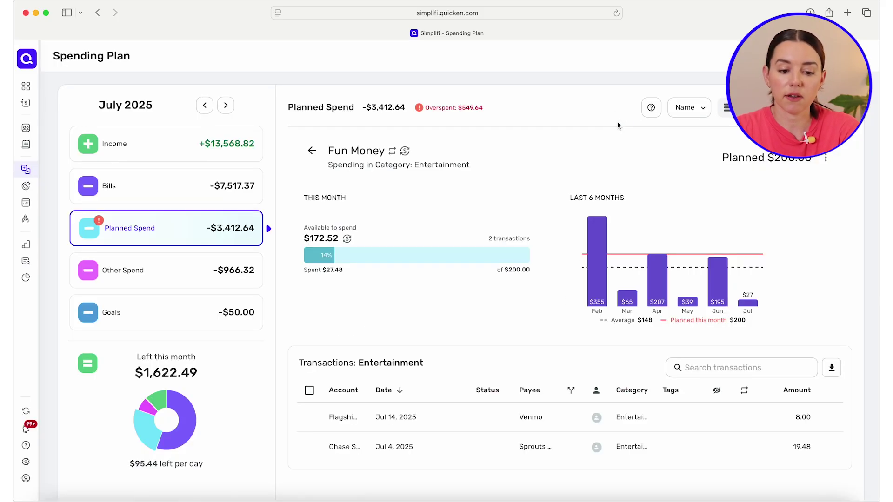
pyautogui.moveTo(312, 248)
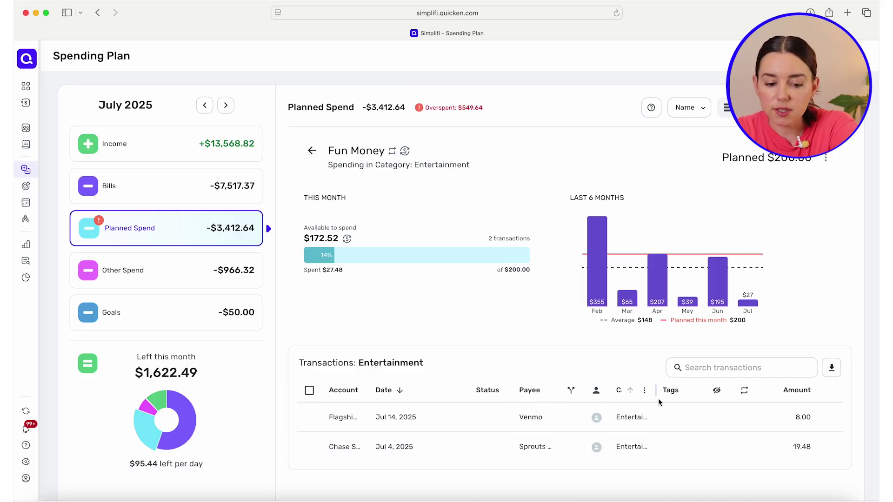
# Recategorize the July 4 Sprouts Farmers Market transaction of 19.48 as Groceries and return to the Planned Spend overview.
pyautogui.scroll(-1, 641, 419)
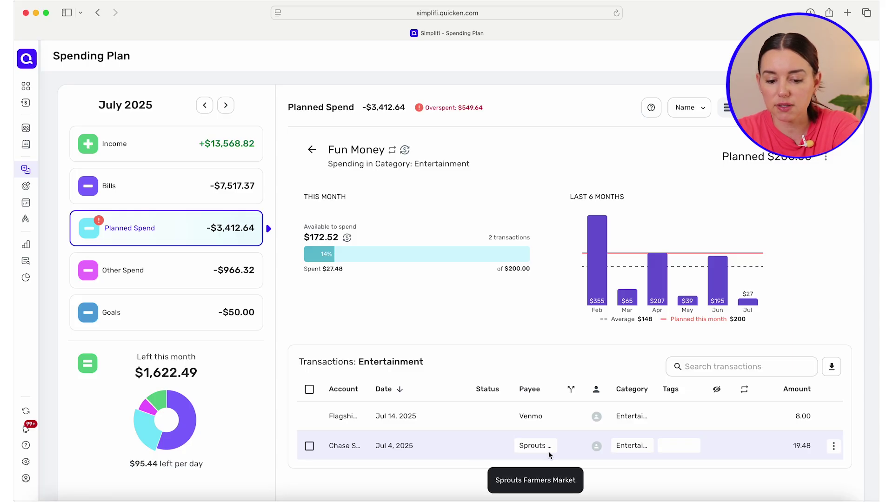
pyautogui.click(630, 447)
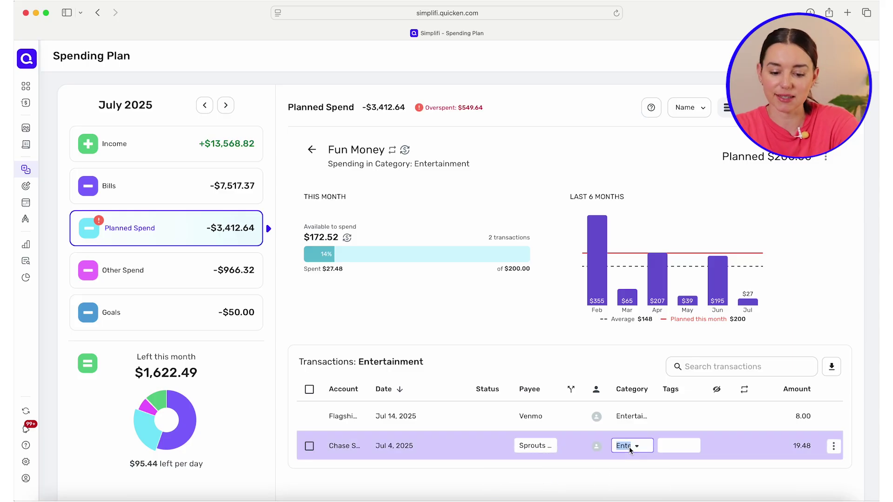
pyautogui.write('groc')
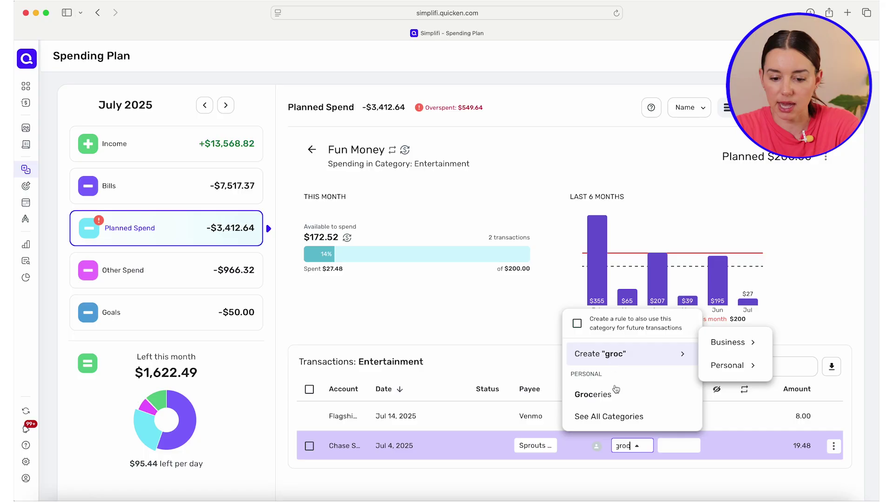
pyautogui.click(618, 393)
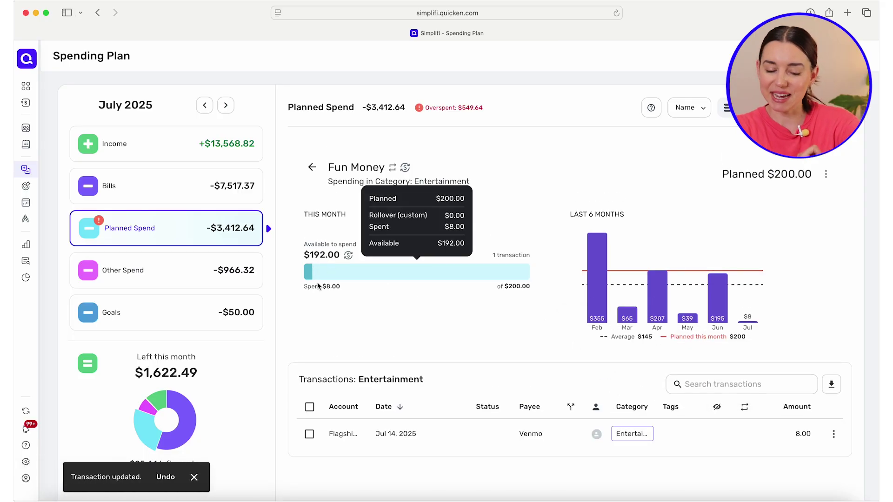
pyautogui.click(316, 169)
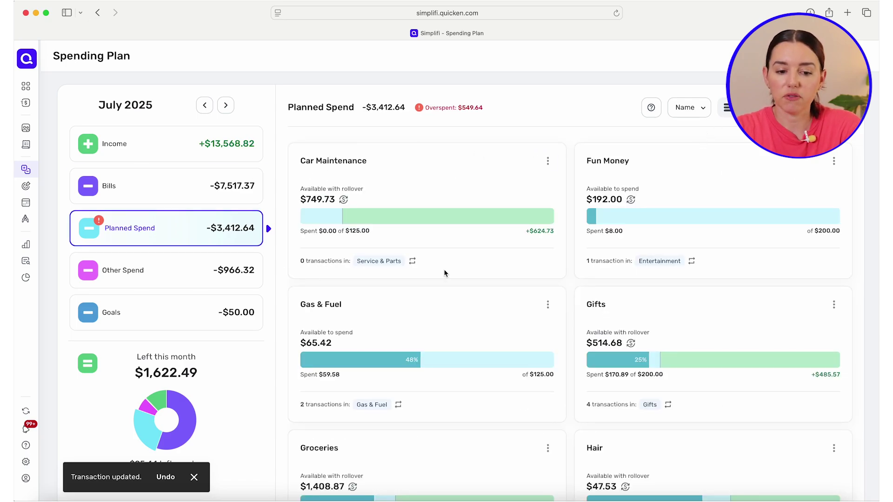
# Switch the Planned Spend categories from cards to the list view.
pyautogui.scroll(-1, 444, 271)
pyautogui.scroll(1, 444, 272)
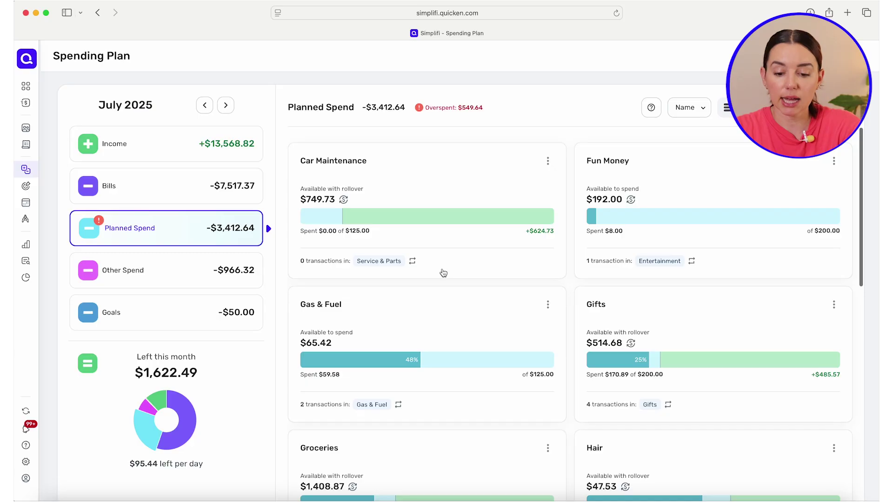
pyautogui.click(726, 110)
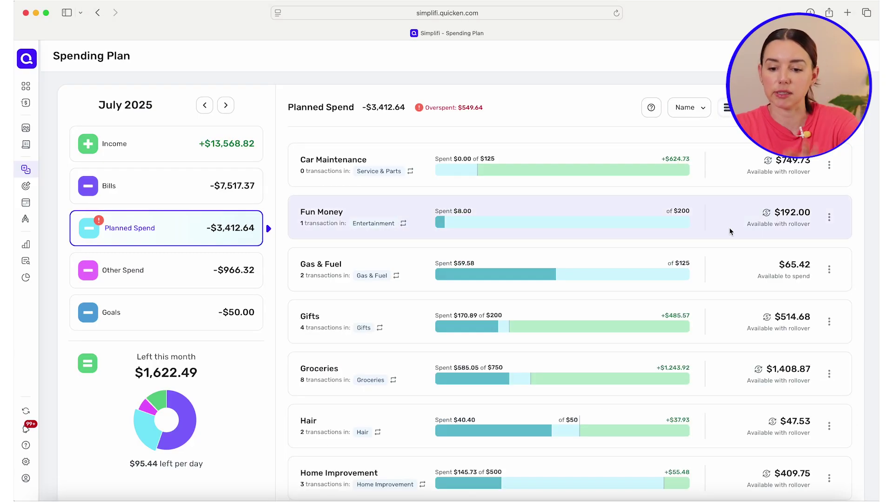
# Compare planned, spent and rollover amounts across the July Planned Spend categories, from Car Maintenance through Shopping.
pyautogui.scroll(-1, 729, 229)
pyautogui.scroll(-5, 729, 232)
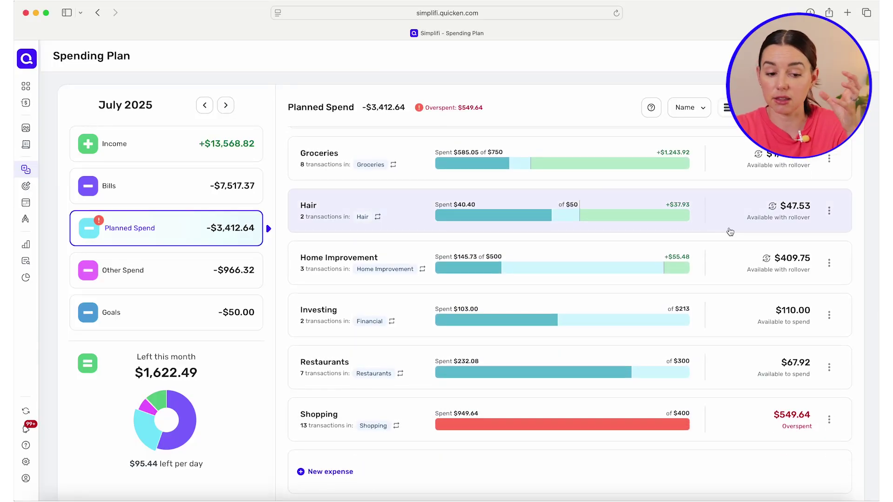
pyautogui.scroll(1, 729, 231)
pyautogui.scroll(5, 729, 231)
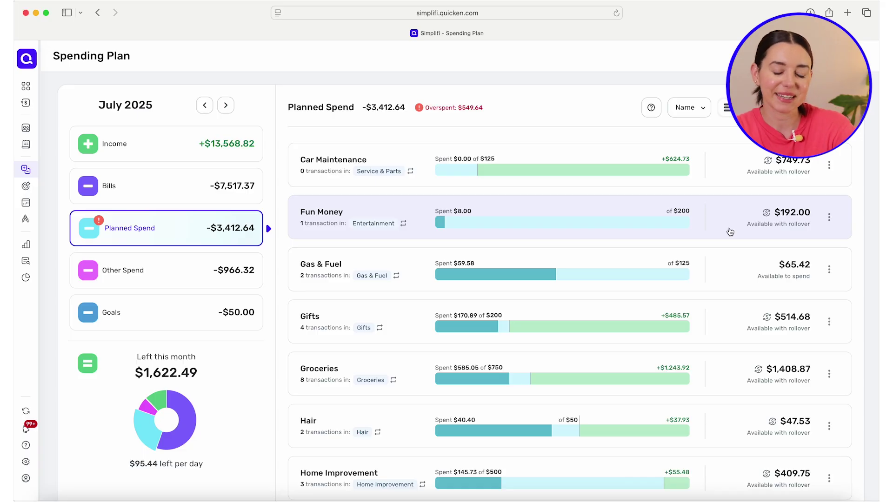
pyautogui.scroll(-1, 581, 339)
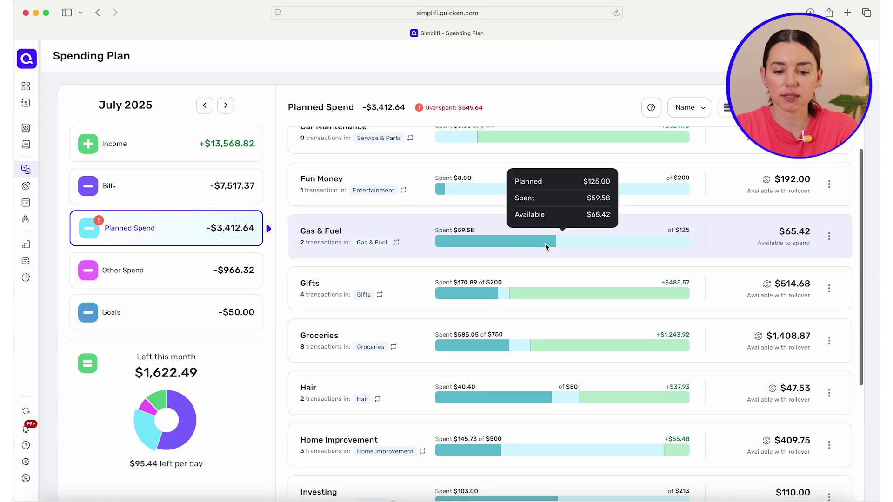
pyautogui.moveTo(635, 245)
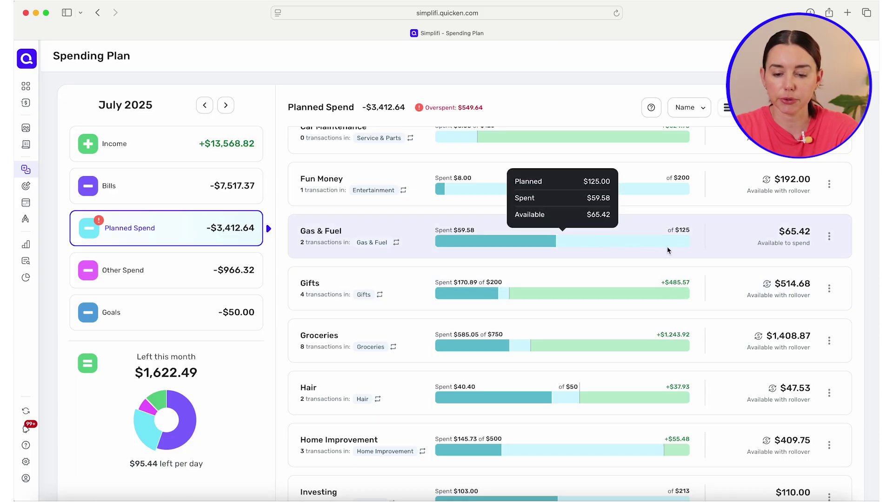
pyautogui.scroll(-1, 667, 250)
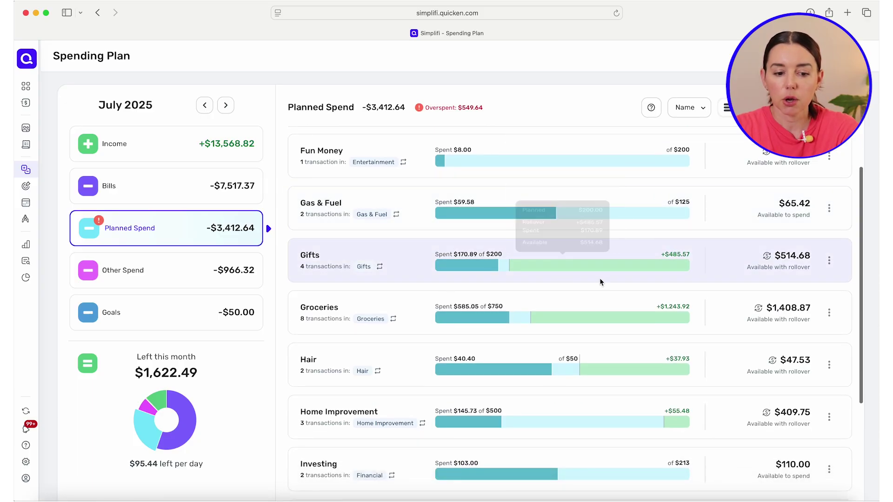
pyautogui.scroll(-1, 604, 267)
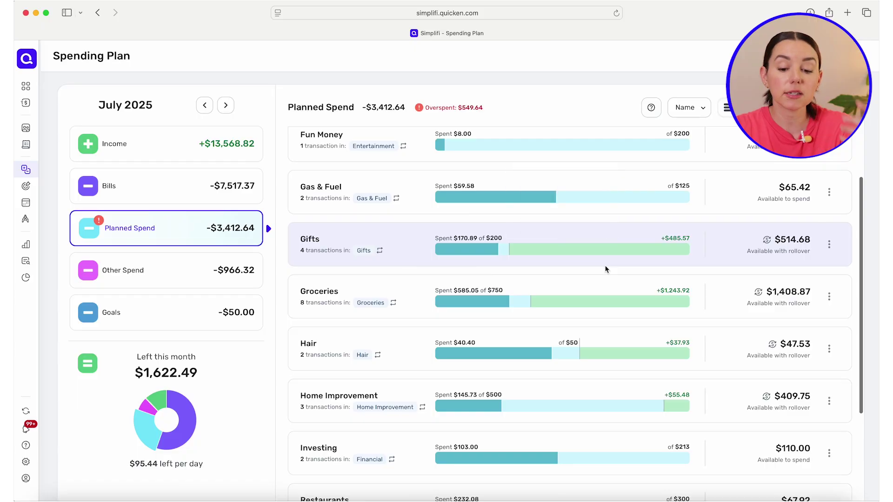
pyautogui.scroll(-1, 605, 269)
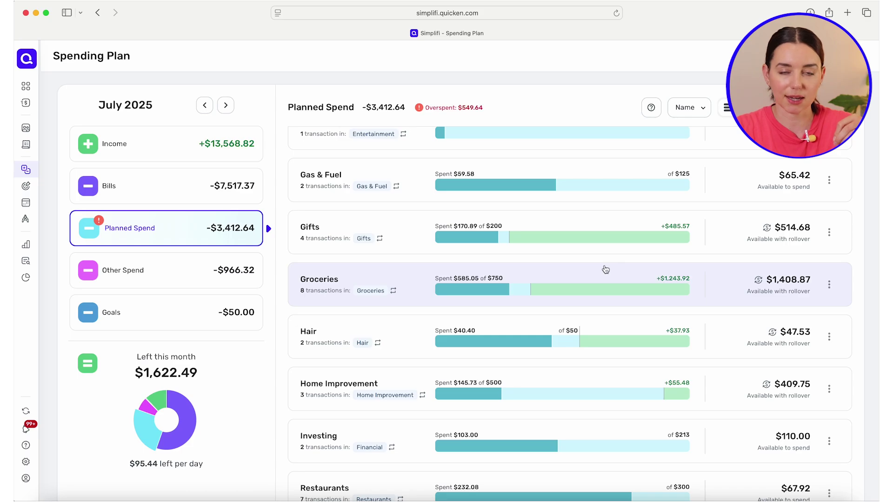
pyautogui.scroll(-5, 606, 269)
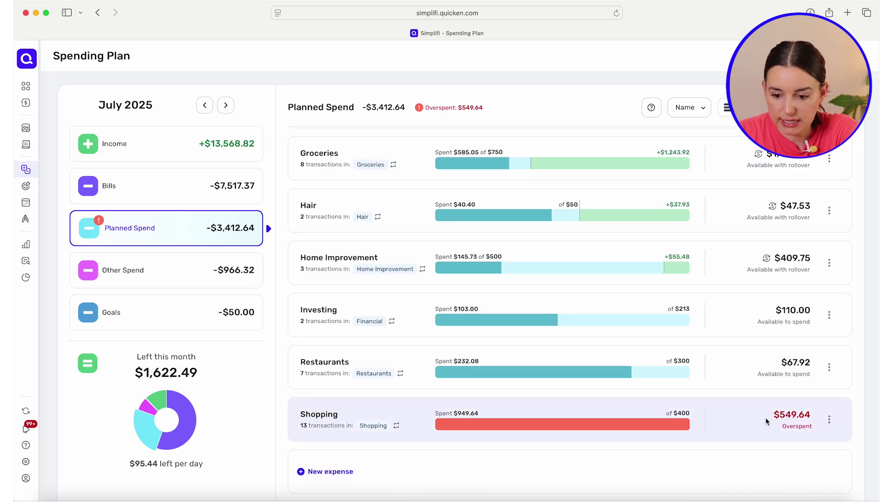
pyautogui.moveTo(680, 423)
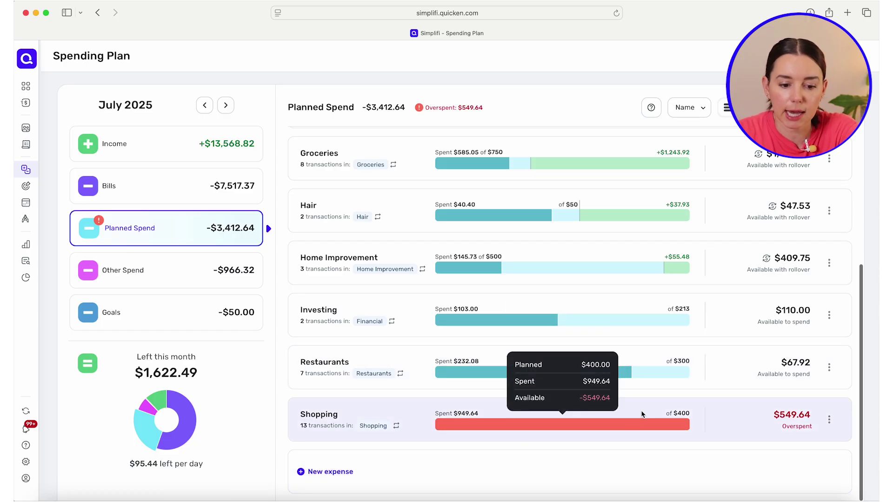
# Set the Investing expense series amount to $150, save it and return to the Planned Spend list.
pyautogui.scroll(1, 643, 412)
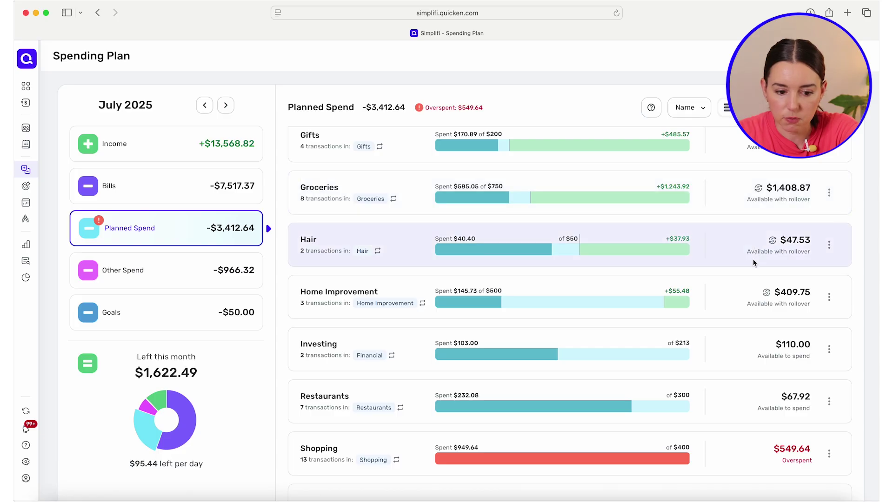
pyautogui.click(732, 364)
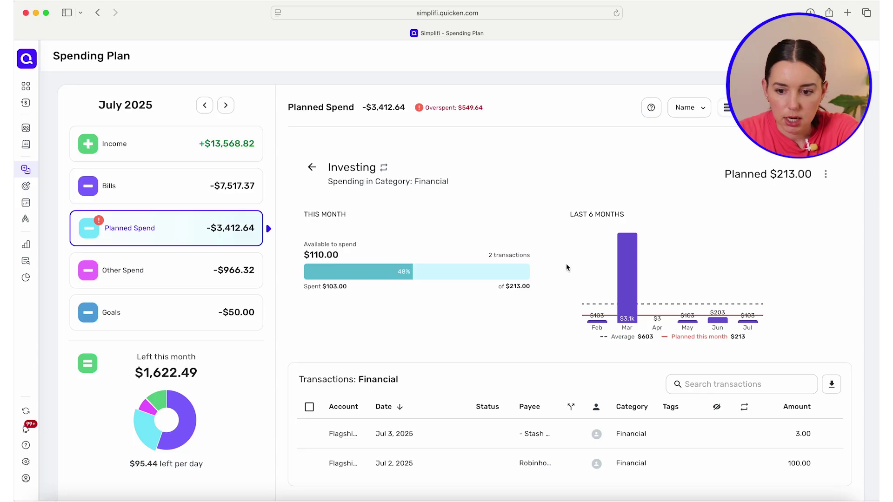
pyautogui.click(824, 174)
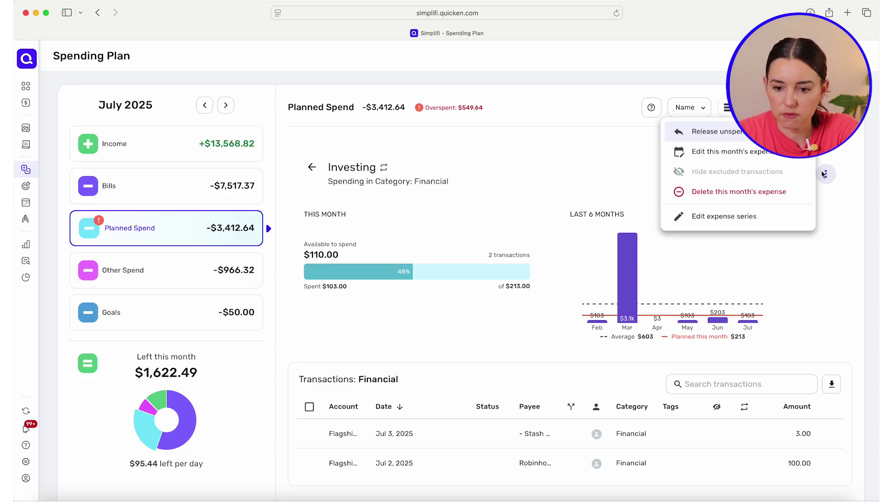
pyautogui.click(750, 220)
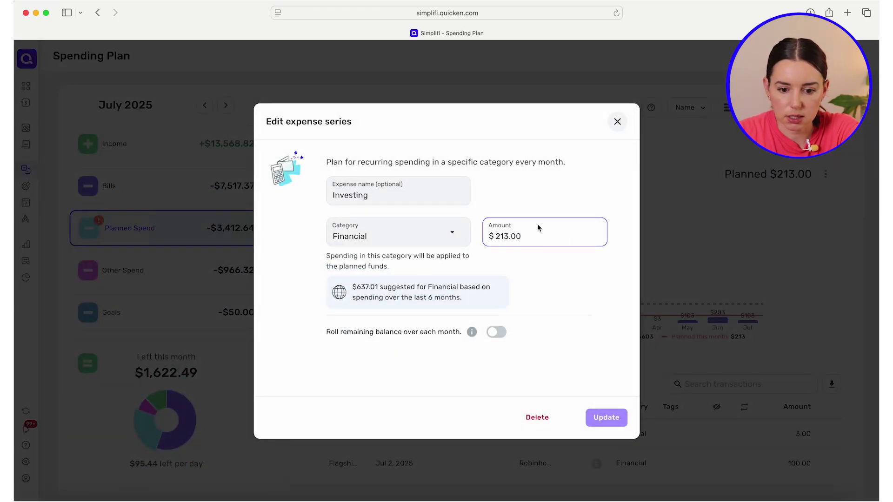
pyautogui.doubleClick(504, 236)
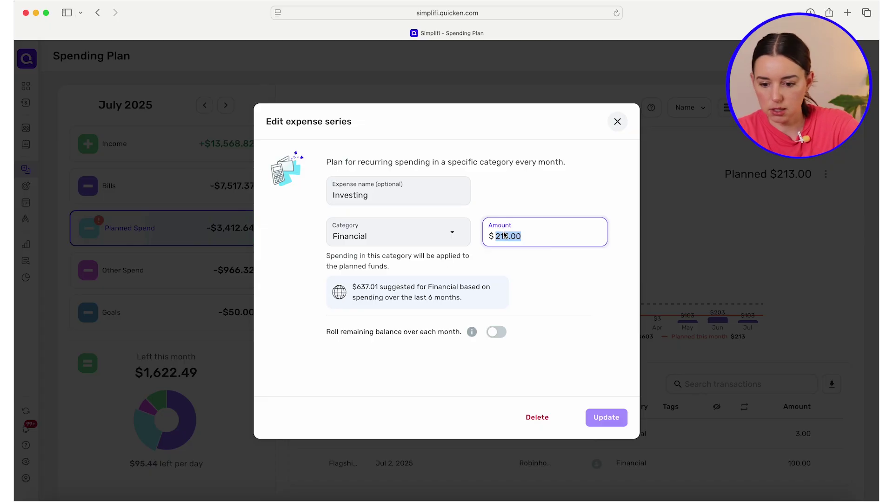
pyautogui.write('150')
pyautogui.click(599, 315)
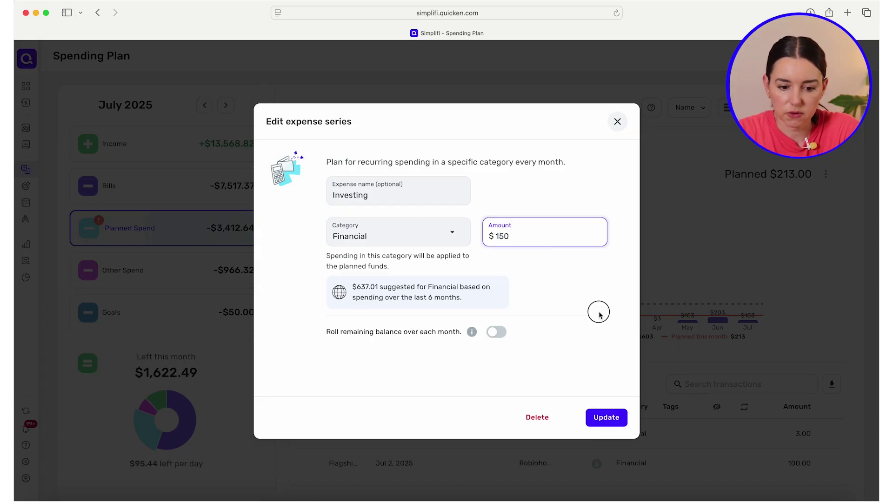
pyautogui.click(606, 418)
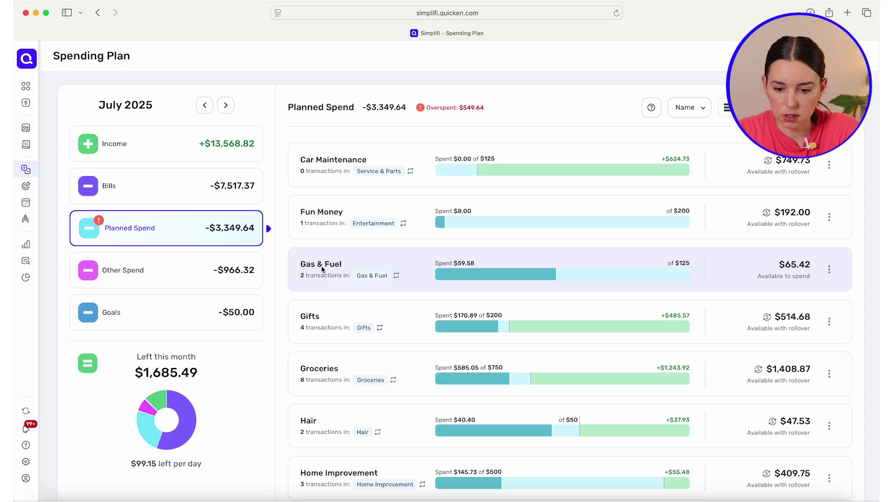
pyautogui.scroll(-2, 353, 331)
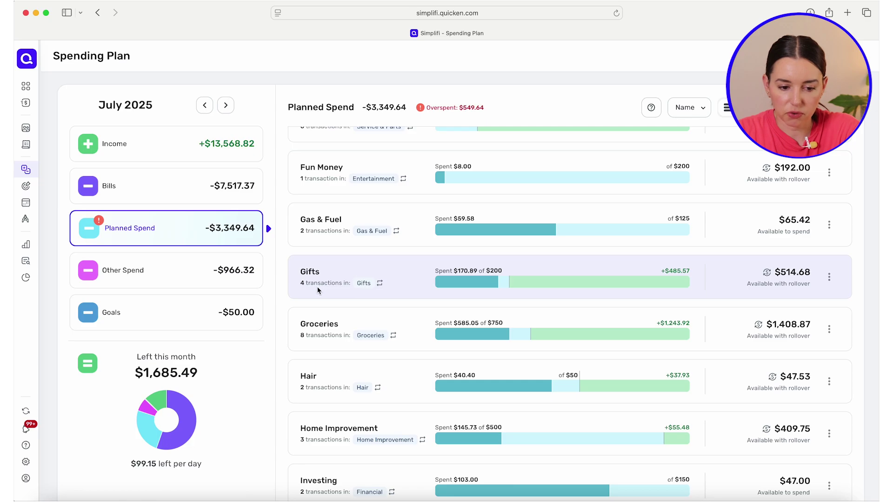
# Review the Groceries planned spend details, six-month history and July transactions, and return to the Planned Spend list.
pyautogui.scroll(-1, 341, 303)
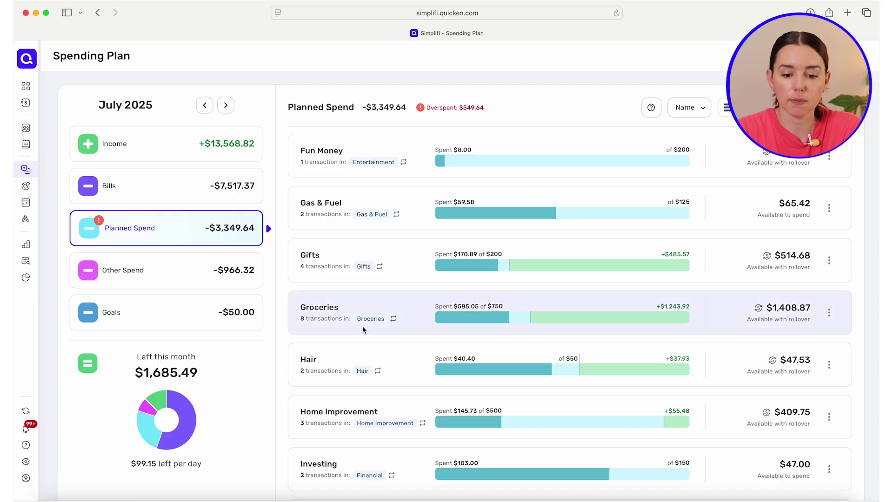
pyautogui.scroll(-1, 356, 323)
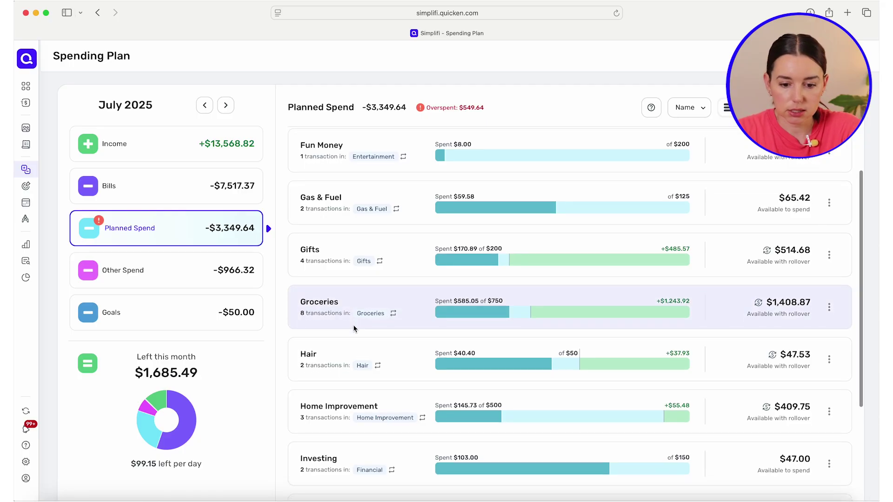
pyautogui.click(391, 307)
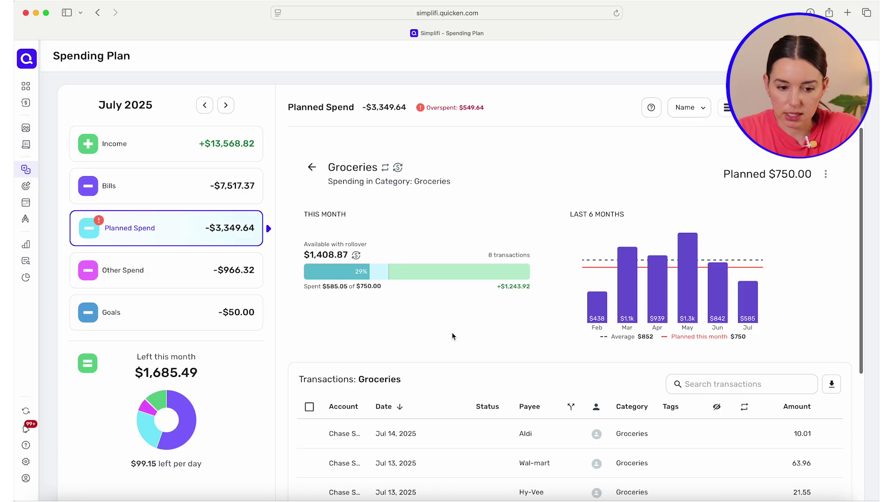
pyautogui.scroll(-1, 452, 335)
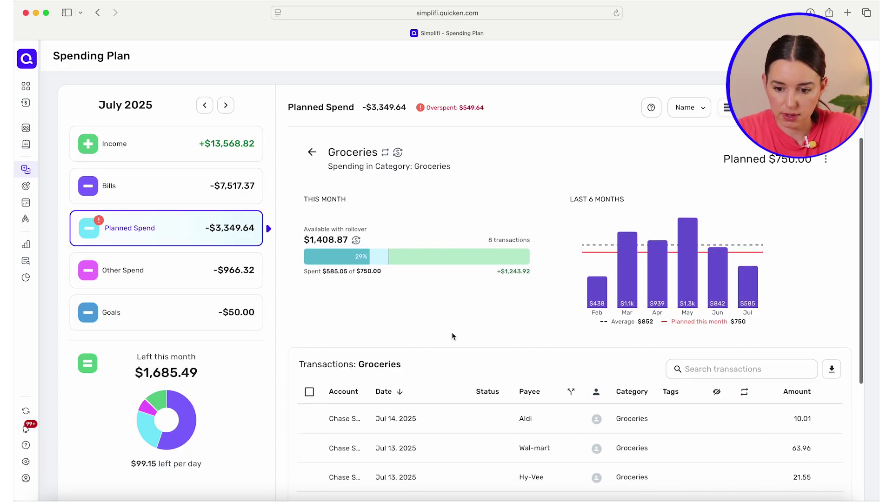
pyautogui.scroll(-3, 452, 335)
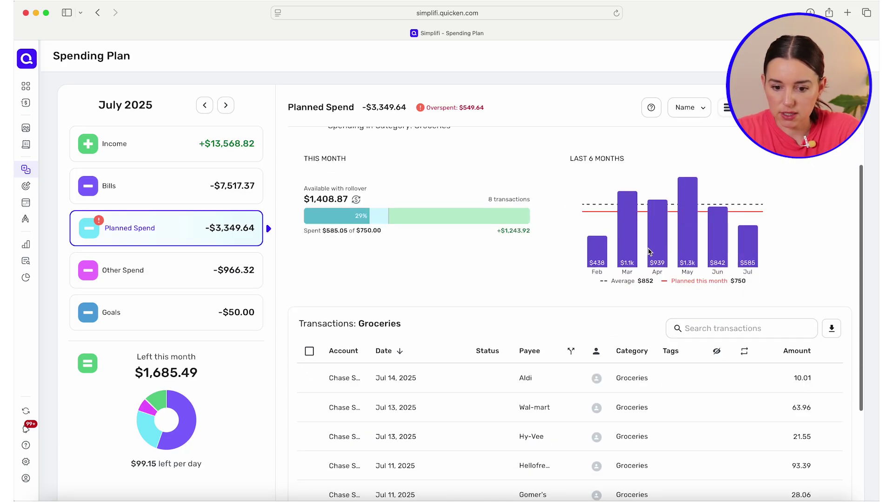
pyautogui.scroll(-8, 483, 308)
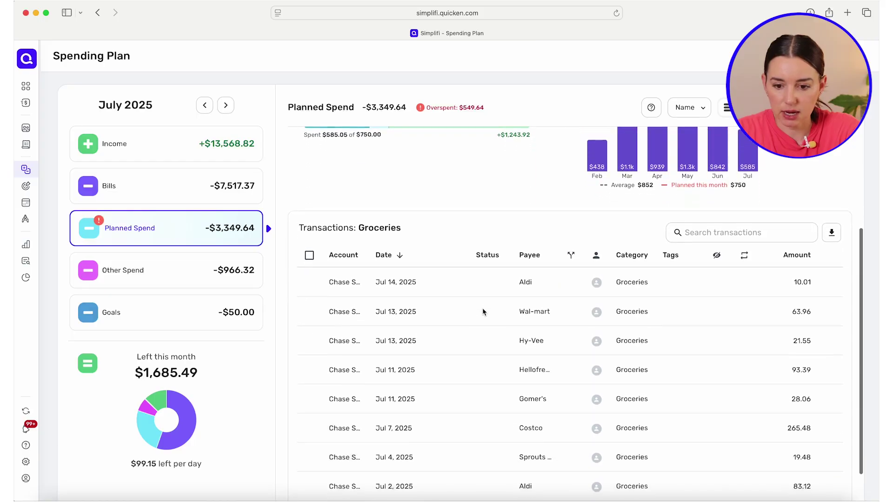
pyautogui.scroll(-1, 482, 307)
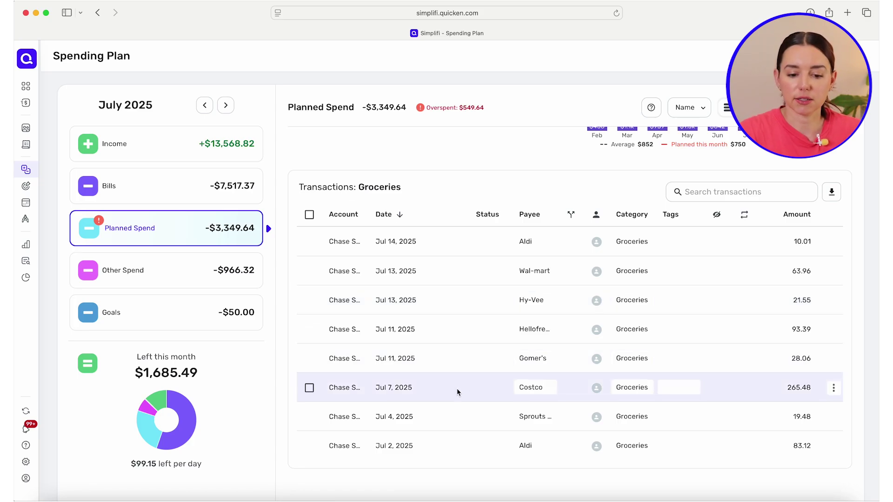
pyautogui.scroll(3, 456, 389)
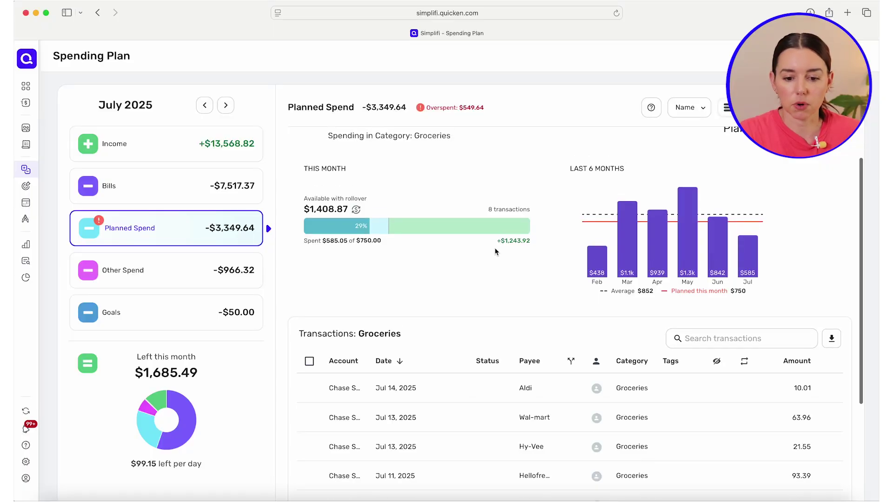
pyautogui.scroll(2, 346, 181)
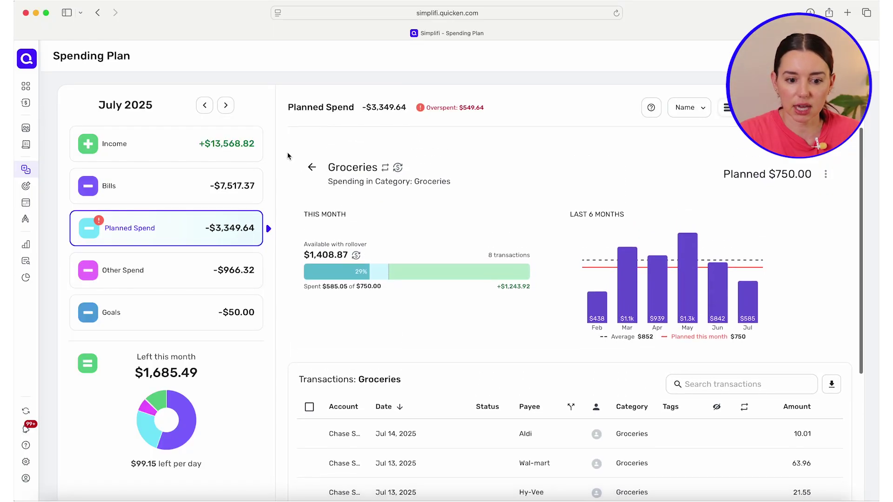
pyautogui.click(312, 169)
# Set the Restaurants expense series amount to $350 and save the change.
pyautogui.scroll(-1, 377, 212)
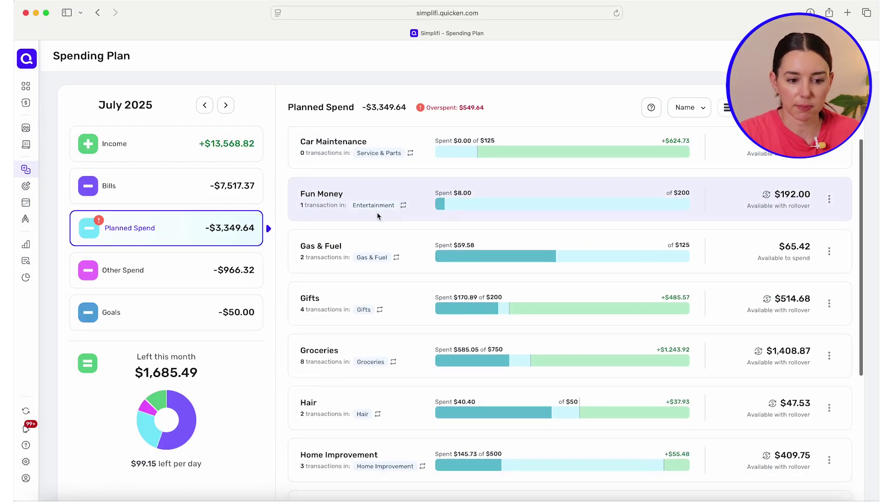
pyautogui.scroll(-4, 387, 310)
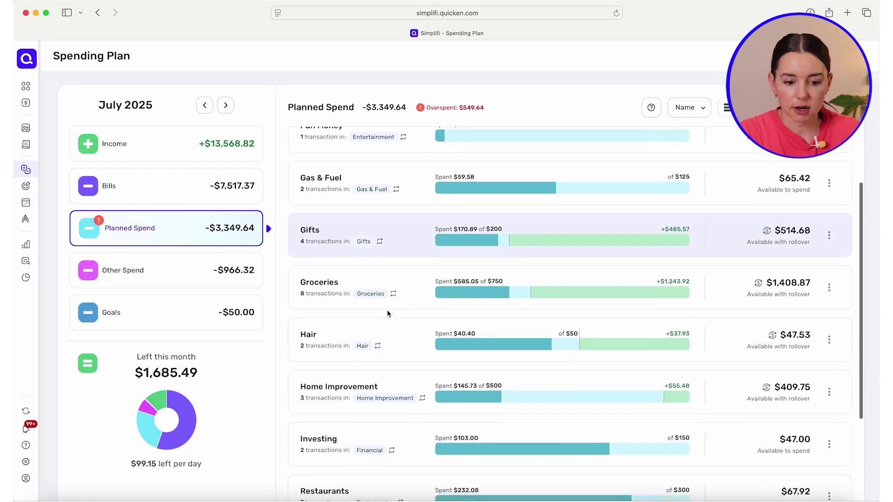
pyautogui.scroll(-4, 371, 339)
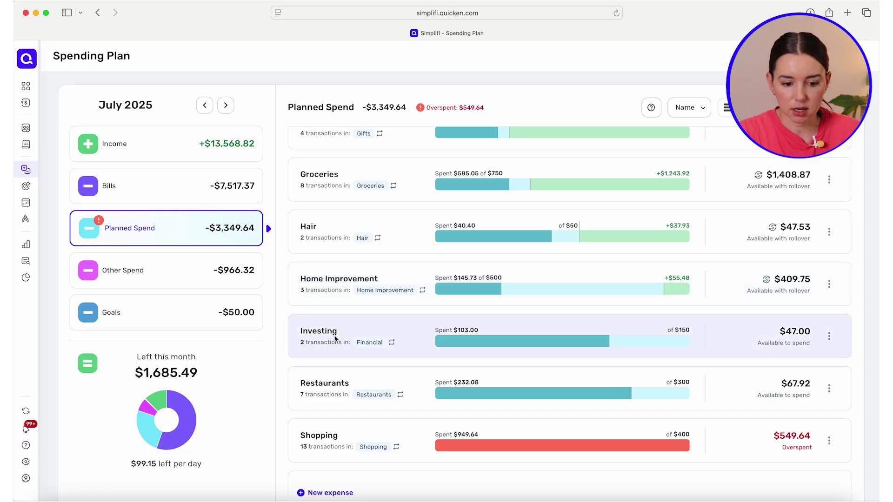
pyautogui.scroll(-1, 339, 334)
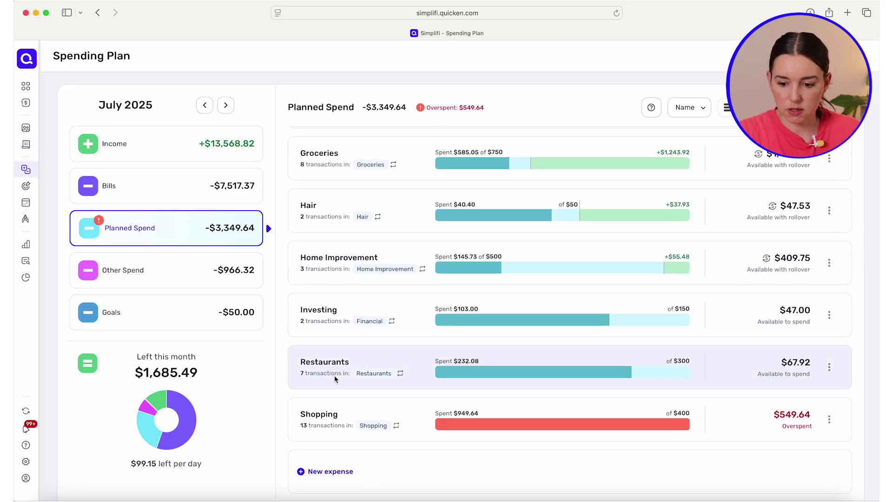
pyautogui.click(829, 368)
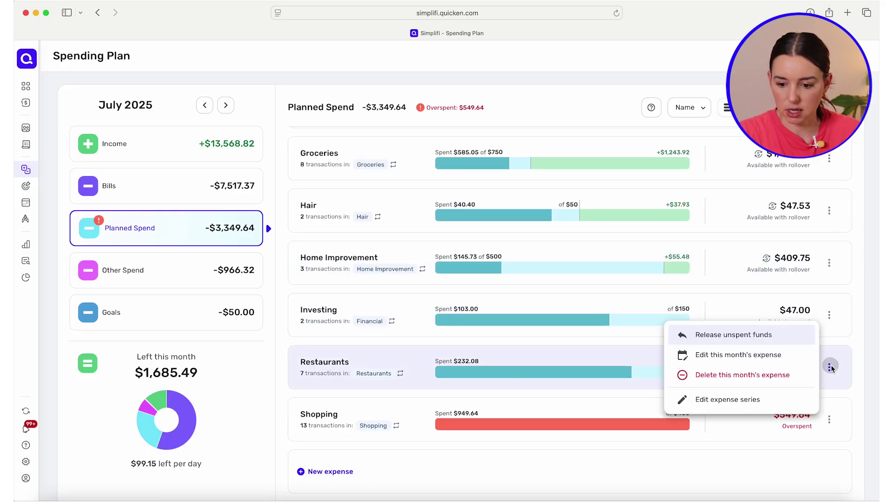
pyautogui.click(779, 409)
pyautogui.click(516, 236)
pyautogui.doubleClick(520, 236)
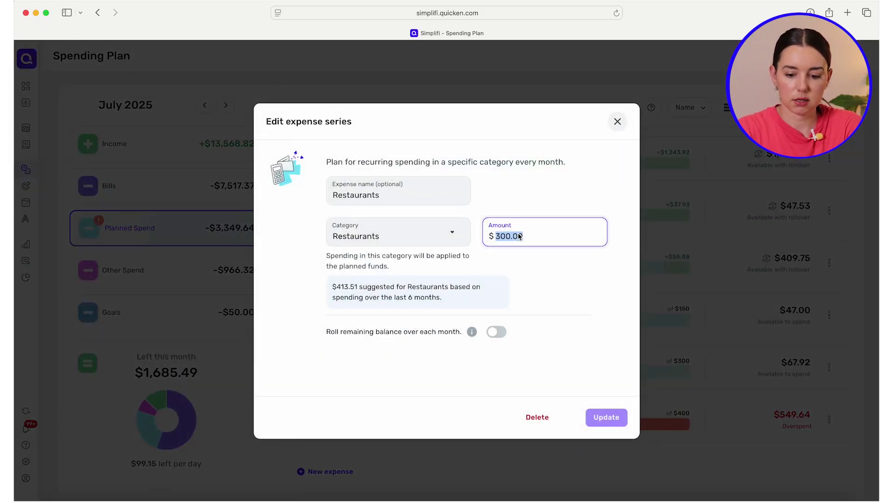
pyautogui.write('350')
pyautogui.click(585, 300)
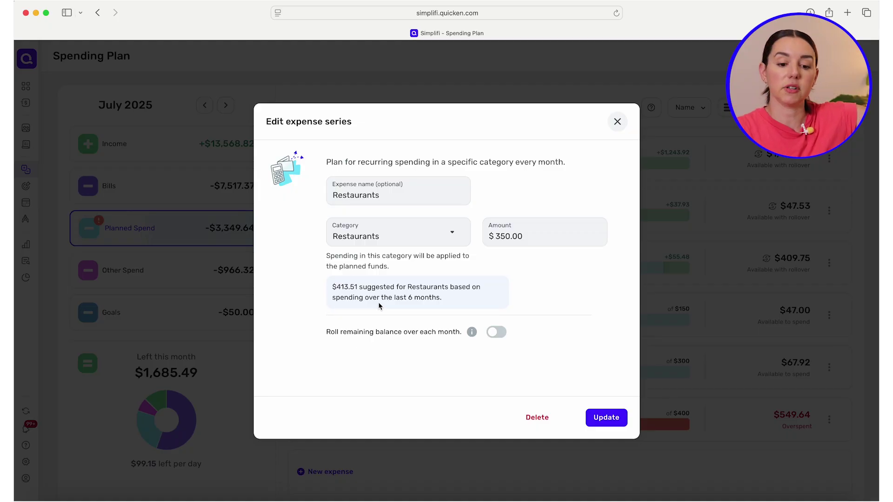
pyautogui.click(604, 421)
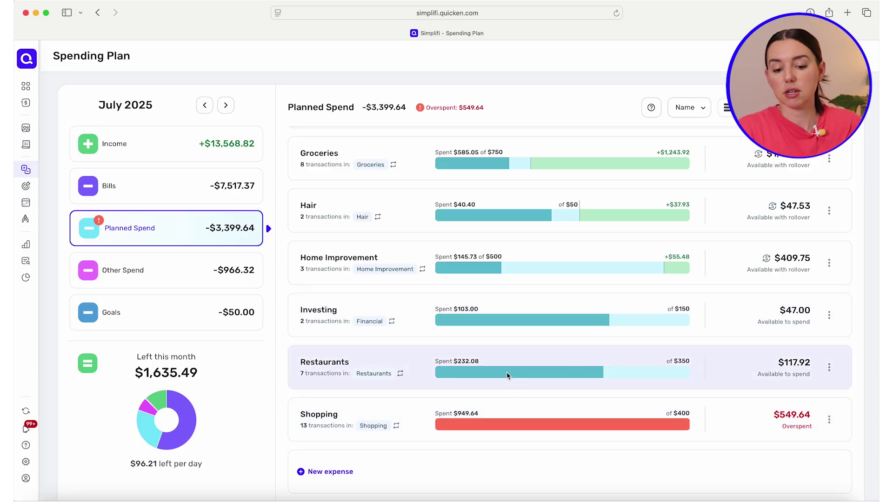
# Review the July Restaurants transactions, including the July 7 Homestead Kitchen entry of 18.05, and return to the Planned Spend list.
pyautogui.click(367, 361)
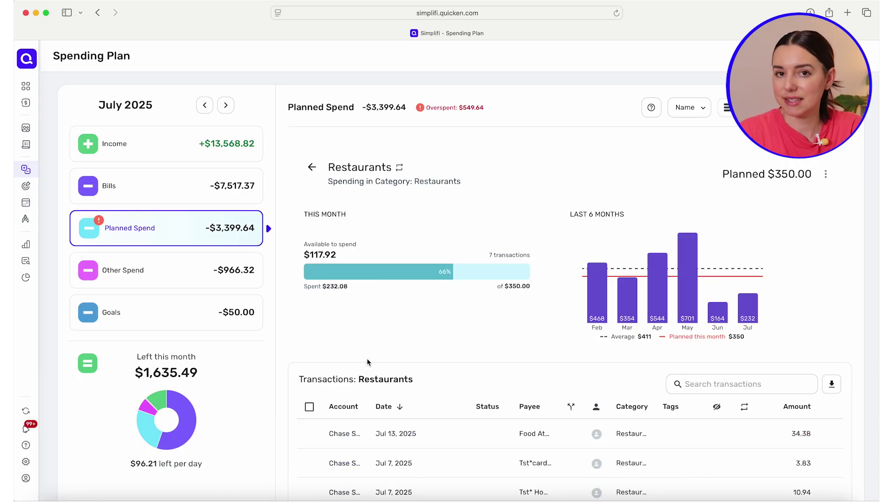
pyautogui.scroll(-3, 367, 361)
pyautogui.scroll(-2, 366, 362)
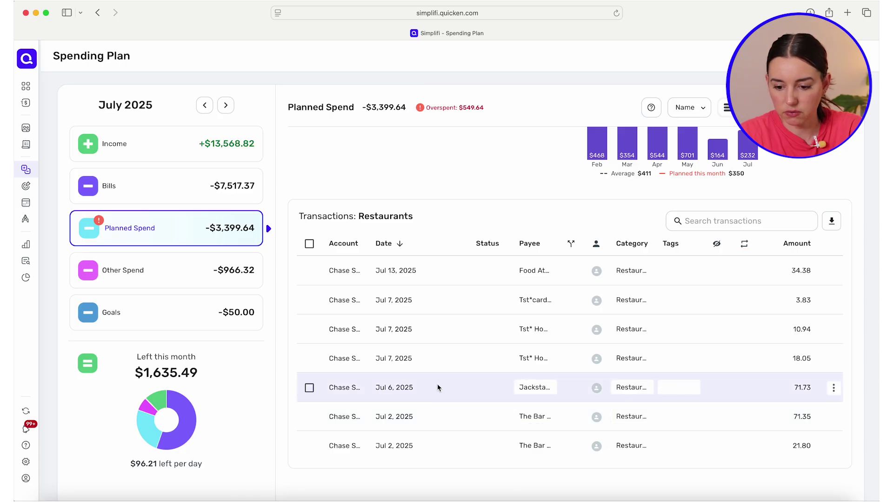
pyautogui.click(439, 366)
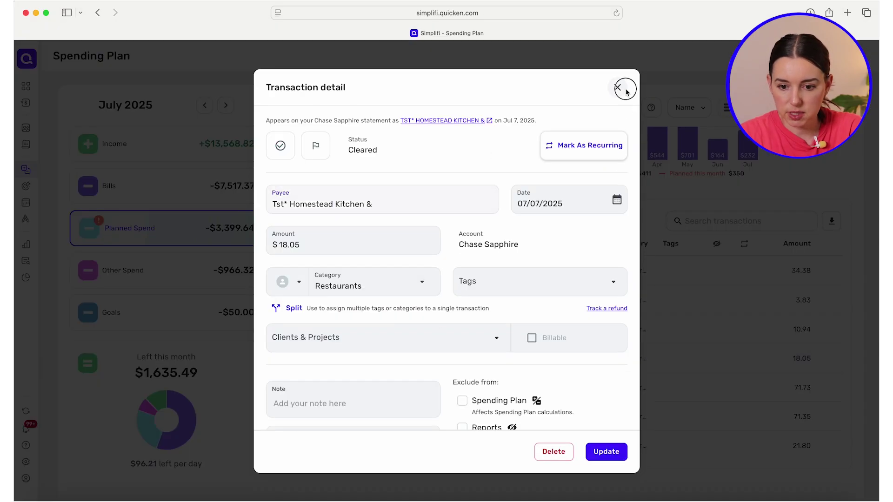
pyautogui.click(626, 90)
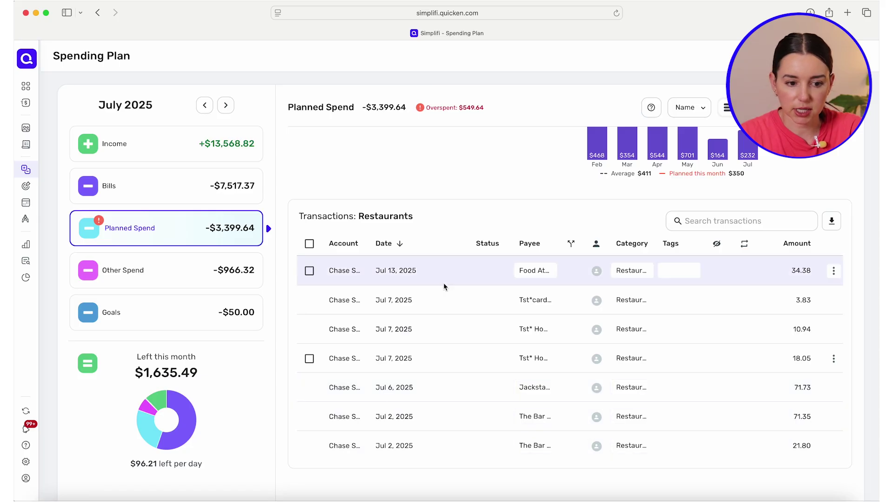
pyautogui.scroll(10, 443, 283)
pyautogui.scroll(-3, 346, 307)
pyautogui.scroll(-3, 337, 395)
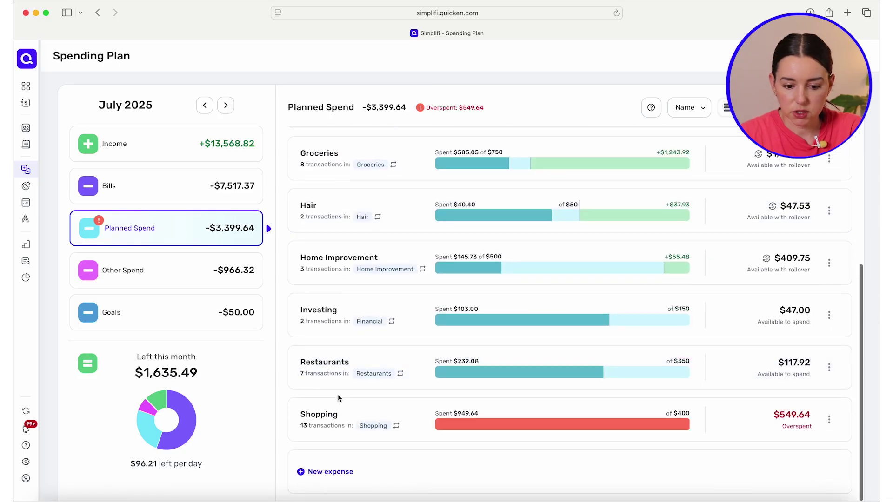
# Review the July 2025 transactions counted under Other Spend.
pyautogui.scroll(5, 338, 395)
pyautogui.click(232, 273)
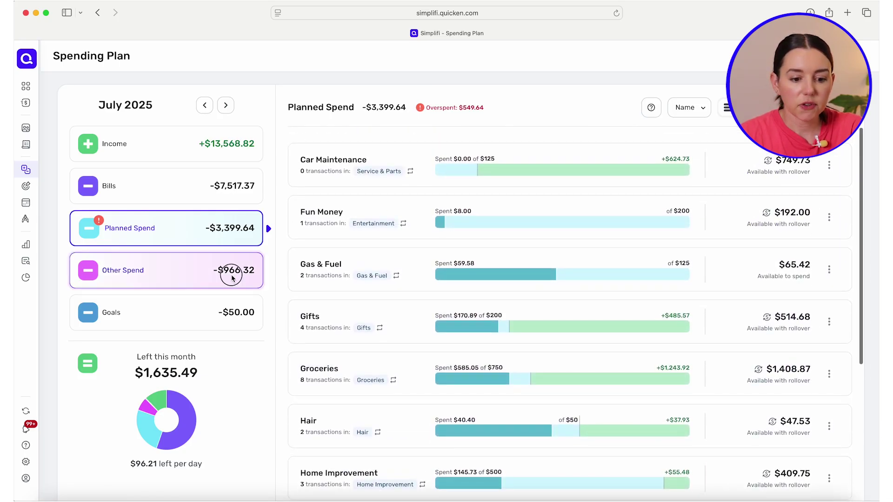
pyautogui.scroll(-5, 342, 302)
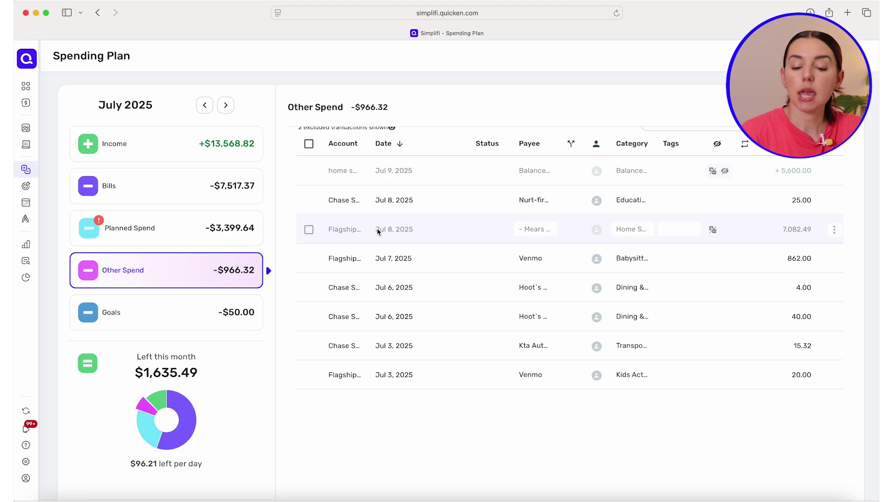
# Check the Planned Spend amounts and rollovers for August 2025.
pyautogui.click(229, 220)
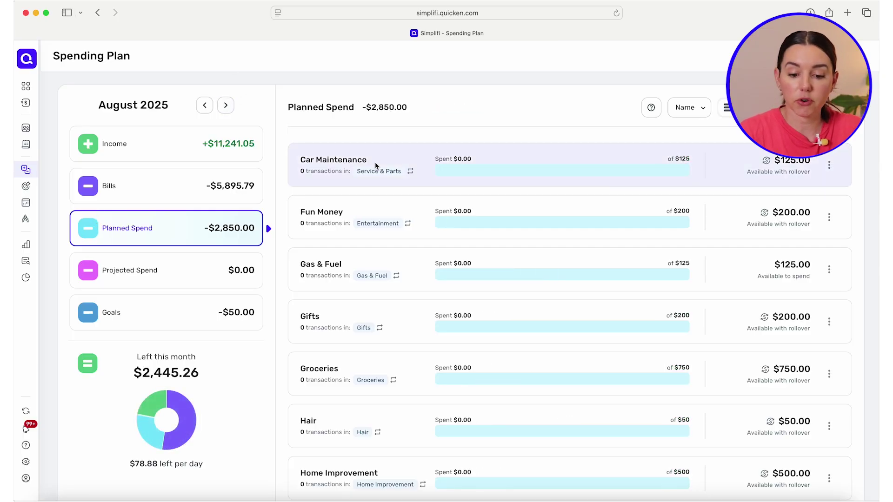
pyautogui.scroll(-2, 375, 166)
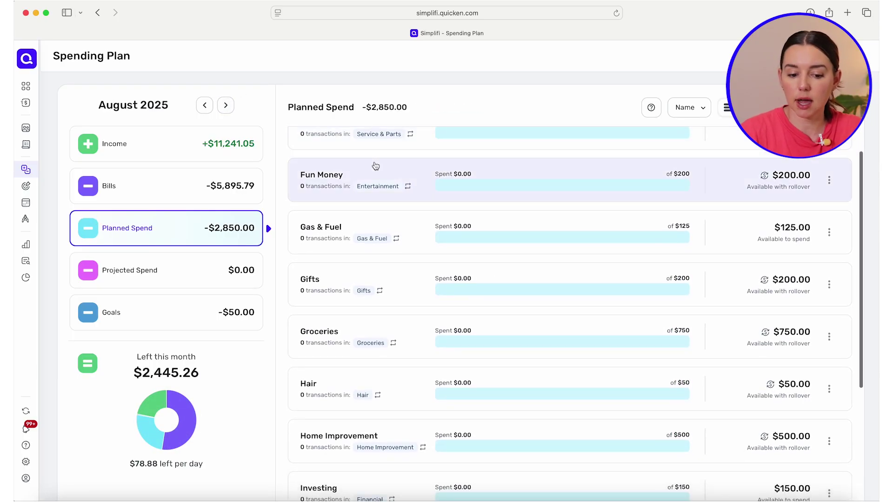
pyautogui.scroll(-3, 375, 166)
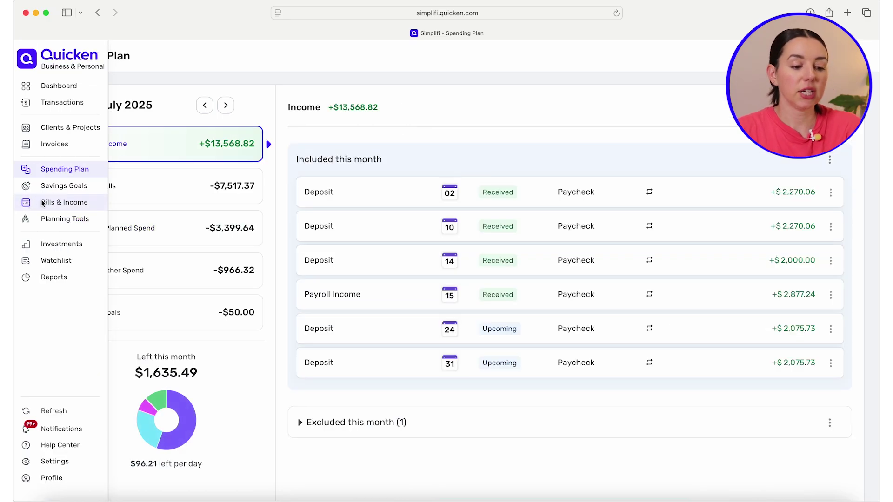
# Open Bills & Income and examine the reminders due in the next 30 days.
pyautogui.click(40, 204)
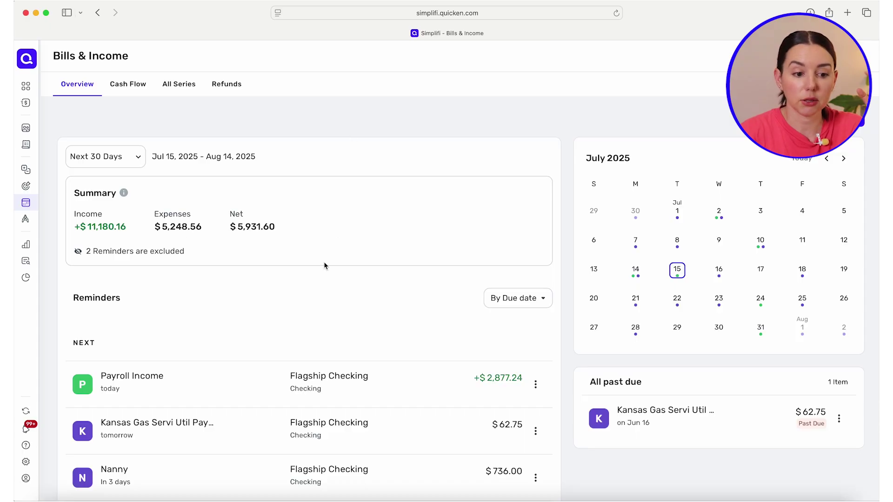
pyautogui.scroll(-5, 292, 276)
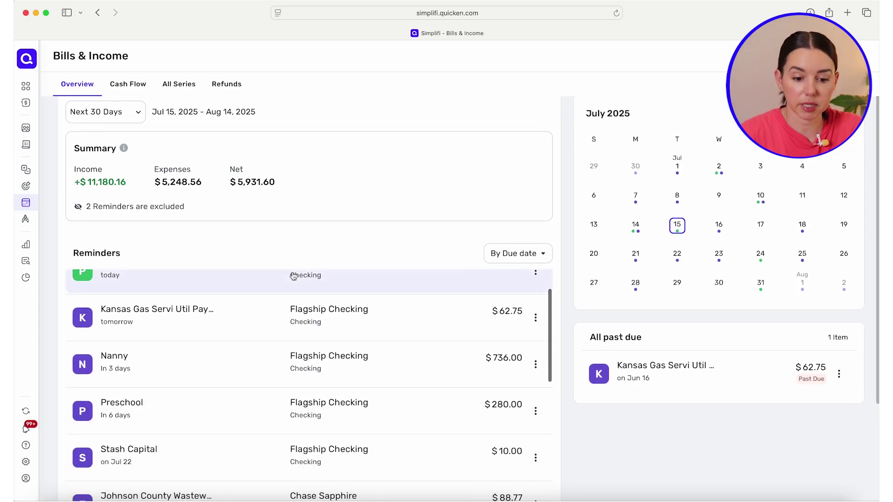
pyautogui.scroll(-3, 406, 235)
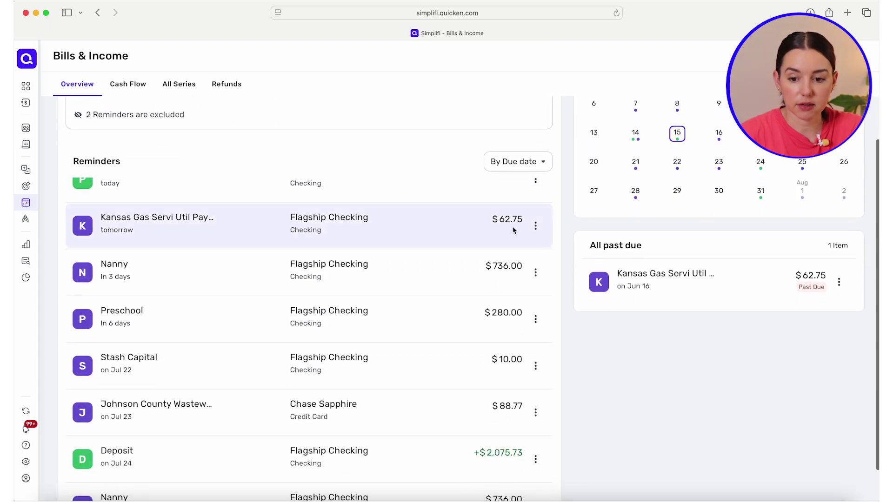
pyautogui.scroll(3, 669, 342)
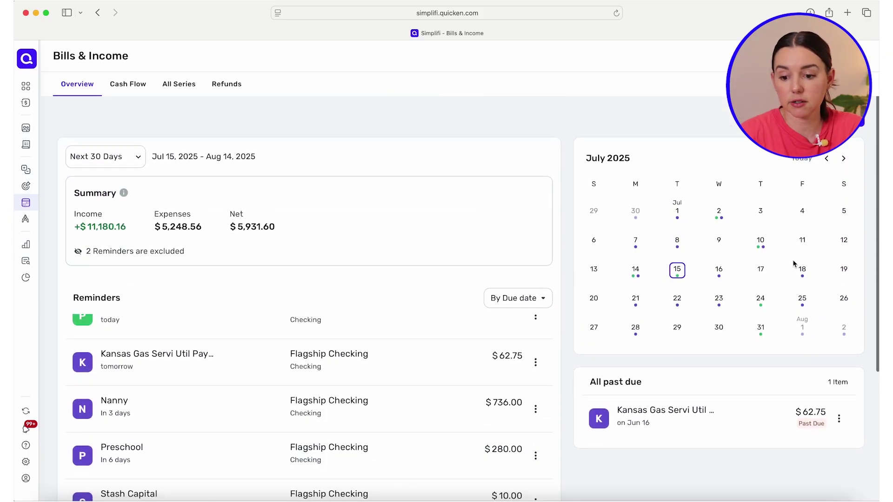
# Inspect the bills and income on individual July 2025 calendar dates, and read through the upcoming reminders.
pyautogui.moveTo(799, 278)
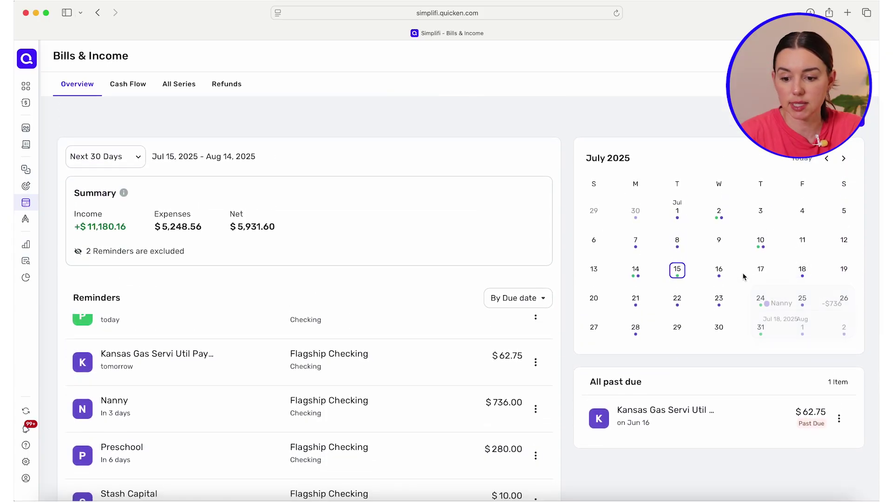
pyautogui.moveTo(681, 279)
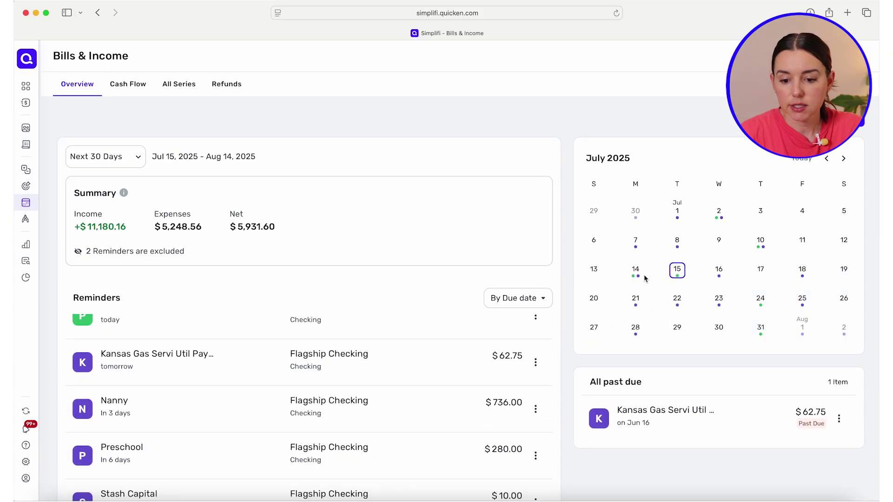
pyautogui.moveTo(640, 278)
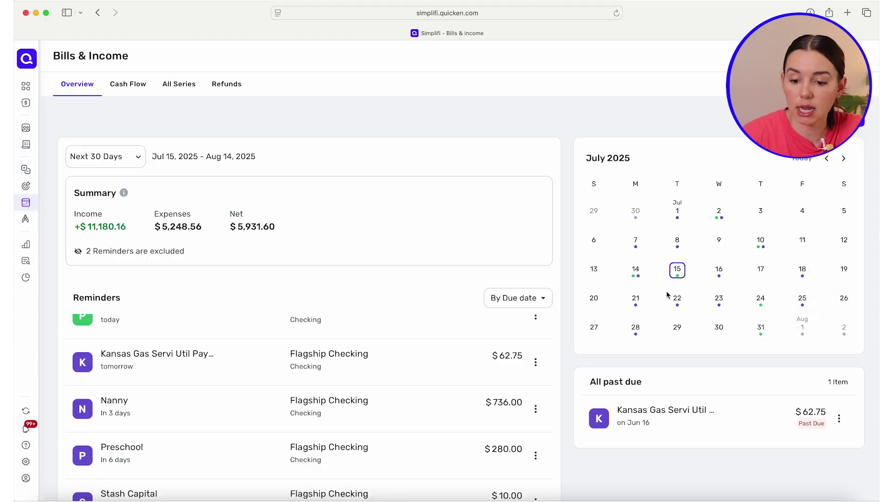
pyautogui.moveTo(677, 302)
pyautogui.moveTo(632, 303)
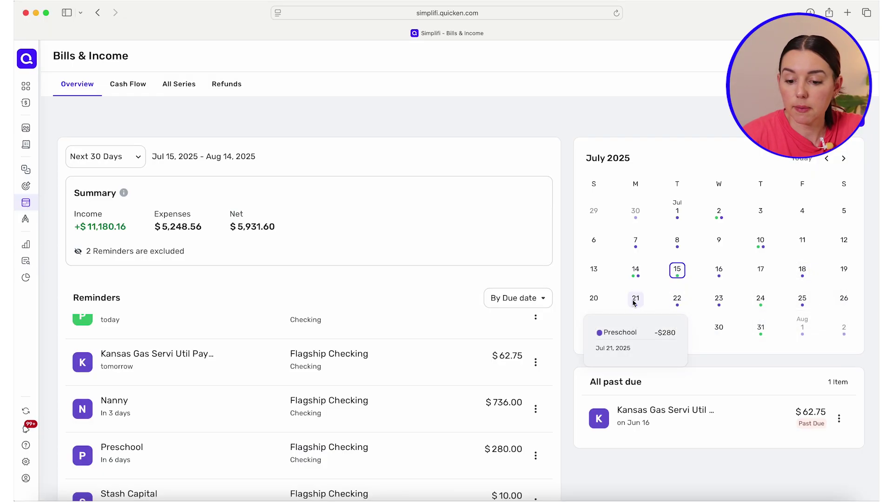
pyautogui.moveTo(763, 303)
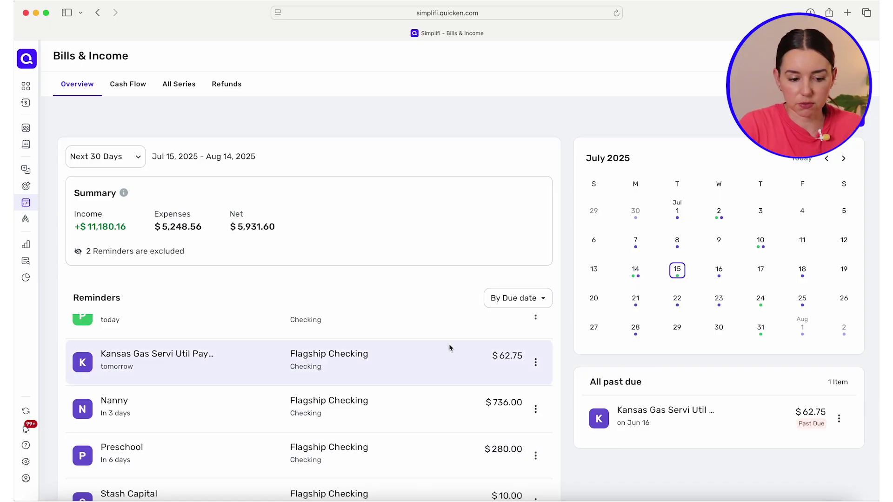
pyautogui.scroll(-2, 448, 344)
pyautogui.scroll(-3, 468, 285)
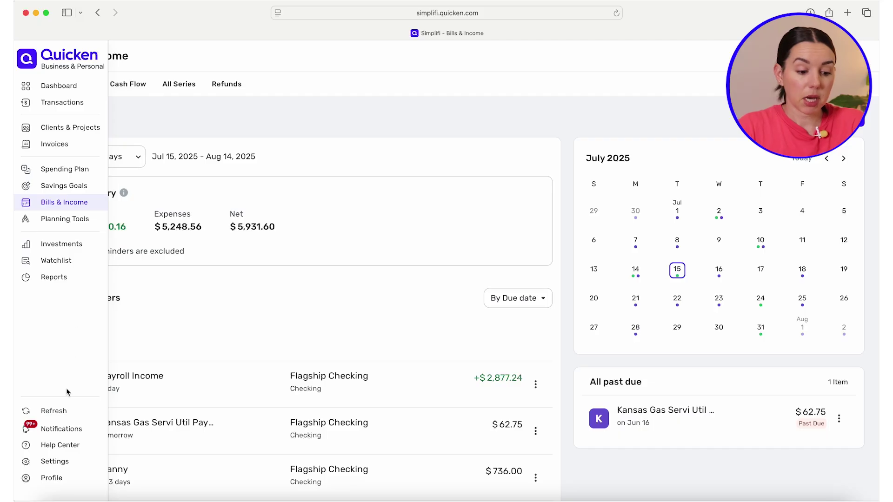
# Open the transaction Rules in the settings.
pyautogui.click(48, 461)
pyautogui.click(98, 205)
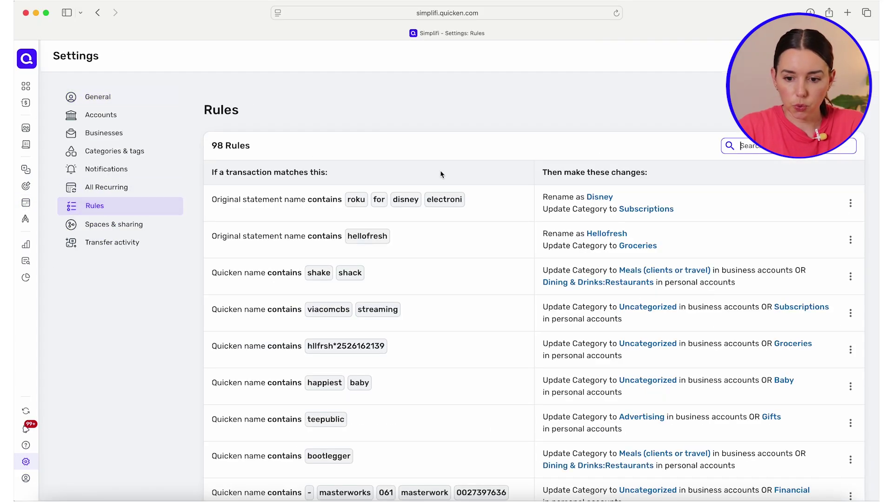